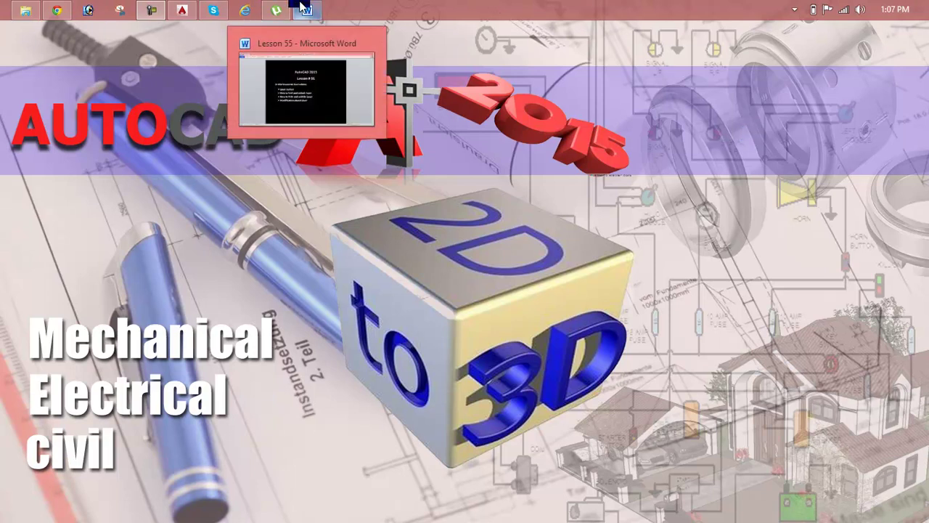
# - Restore the Lesson 55 layers outline in Word, then switch to the AutoCAD room drawing
pyautogui.click(308, 44)
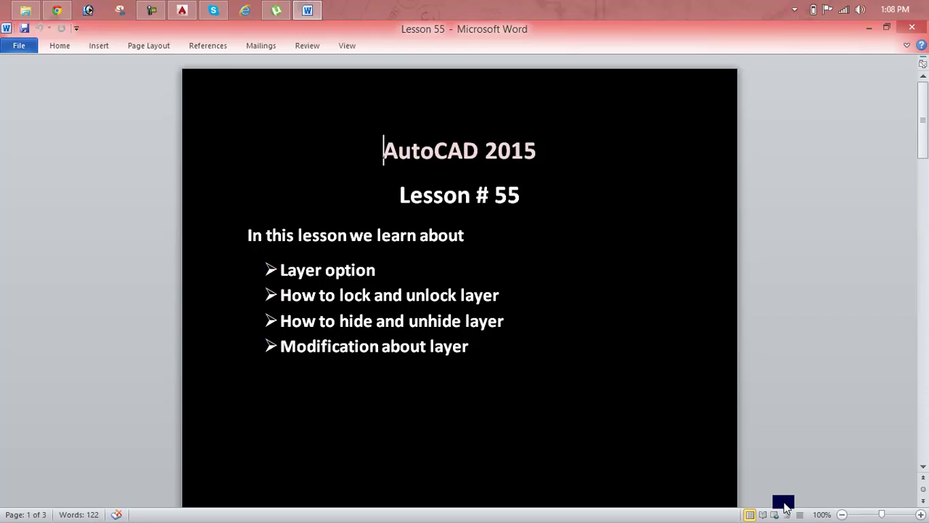
pyautogui.click(183, 9)
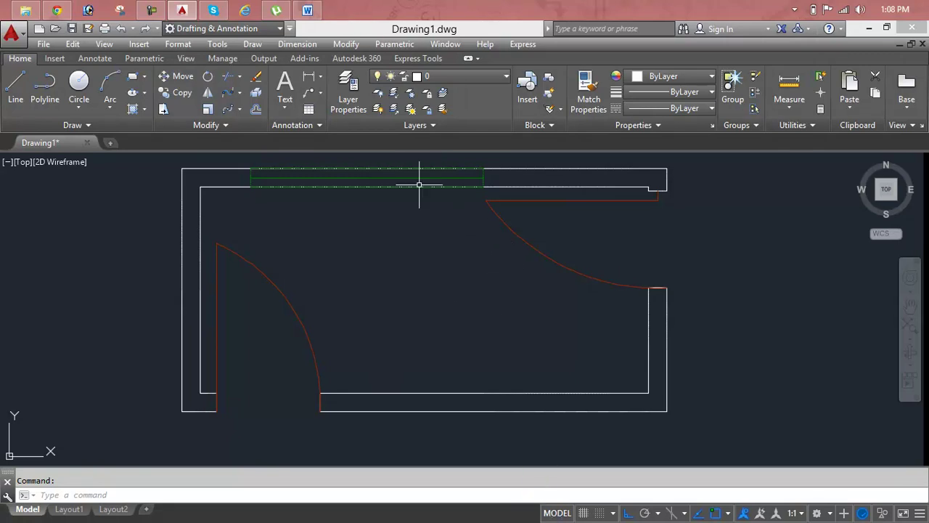
# - Open the Layer Properties Manager and widen the Lock and following columns to full headers
pyautogui.click(347, 91)
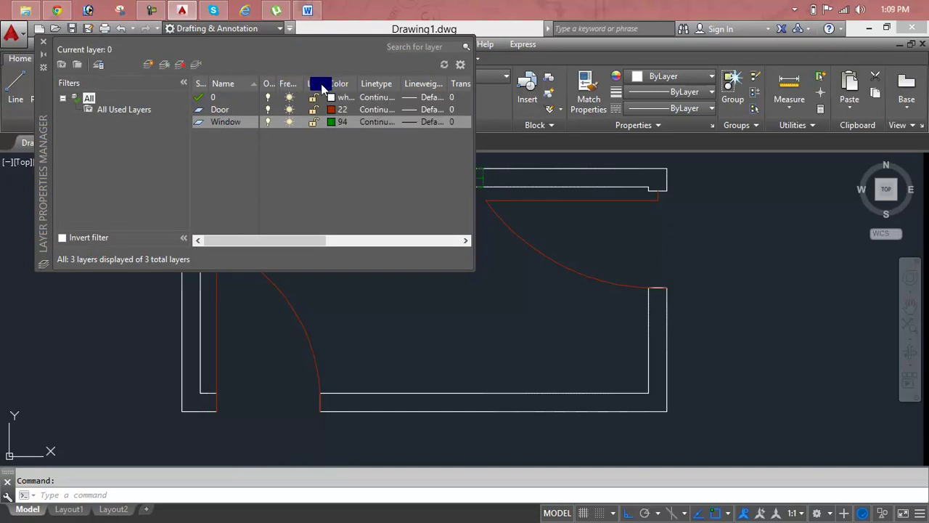
pyautogui.moveTo(324, 83); pyautogui.dragTo(357, 89)
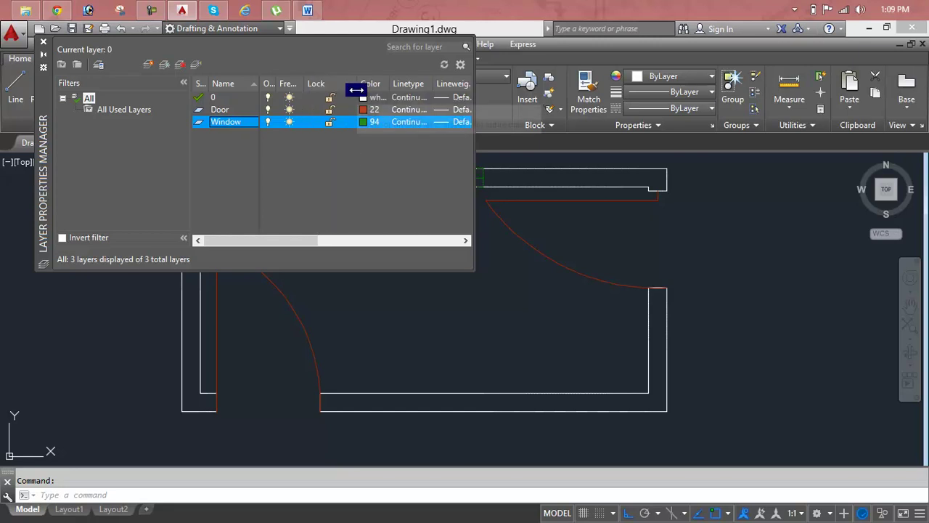
pyautogui.click(357, 89)
pyautogui.moveTo(357, 90)
pyautogui.mouseDown()
pyautogui.moveTo(333, 91)
pyautogui.moveTo(470, 159)
pyautogui.moveTo(703, 170)
pyautogui.mouseUp()
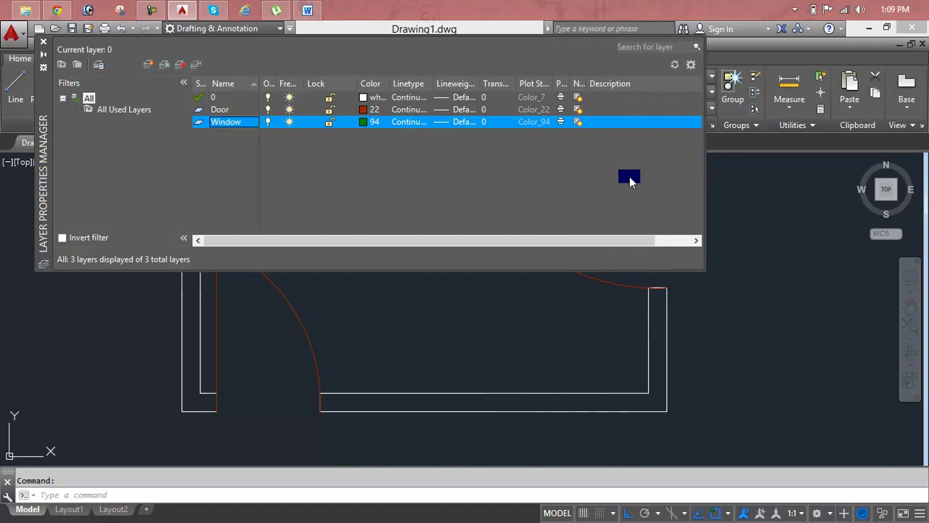
pyautogui.moveTo(317, 102); pyautogui.dragTo(462, 97)
# - Check layer 0's lineweight choices without changes, then widen the Lineweight and Plot Style columns
pyautogui.click(462, 97)
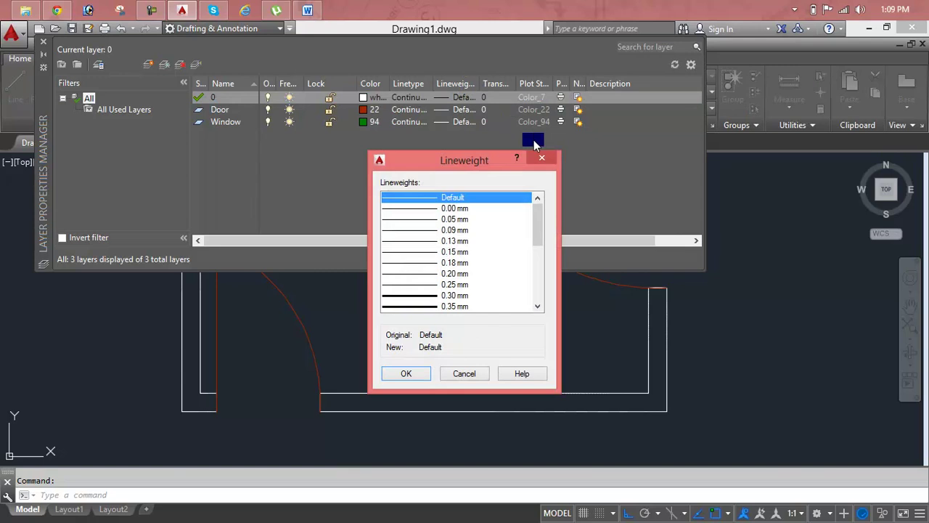
pyautogui.click(542, 158)
pyautogui.moveTo(478, 83); pyautogui.dragTo(617, 85)
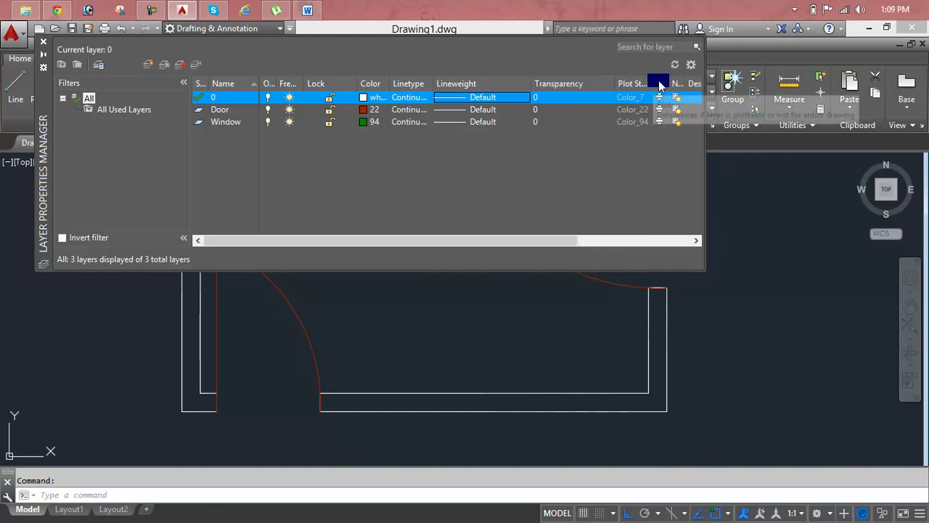
pyautogui.moveTo(646, 84); pyautogui.dragTo(675, 84)
# - Bring up the layer list's column options menu, dismiss it, and adjust the palette
pyautogui.rightClick(686, 85)
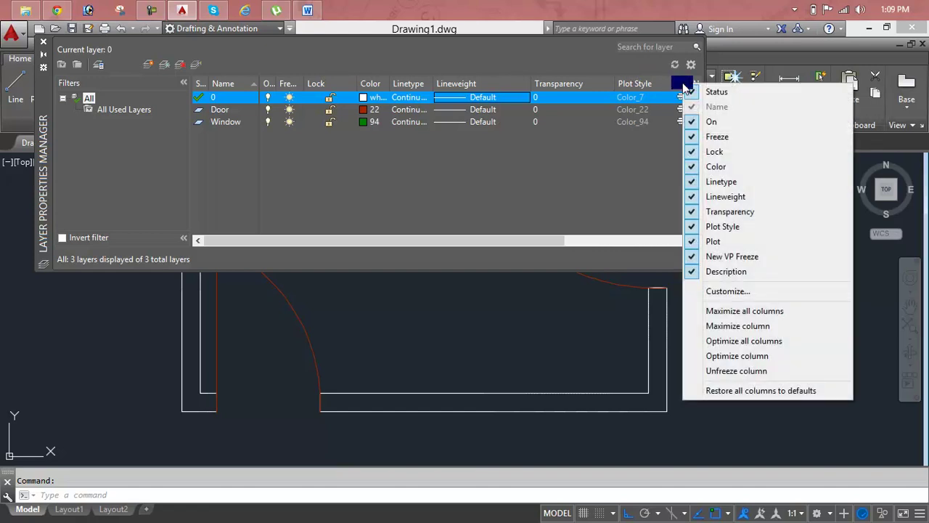
pyautogui.click(631, 143)
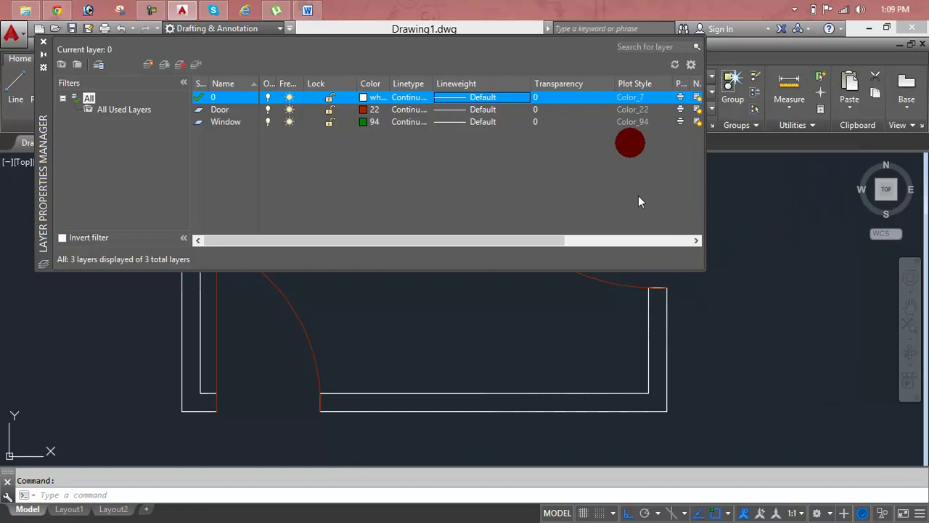
pyautogui.click(427, 238)
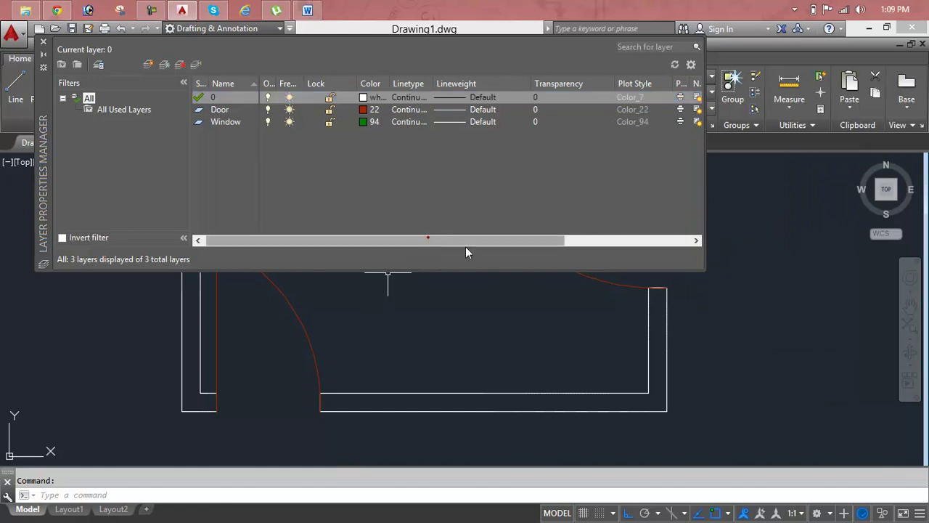
pyautogui.moveTo(467, 248); pyautogui.dragTo(597, 64)
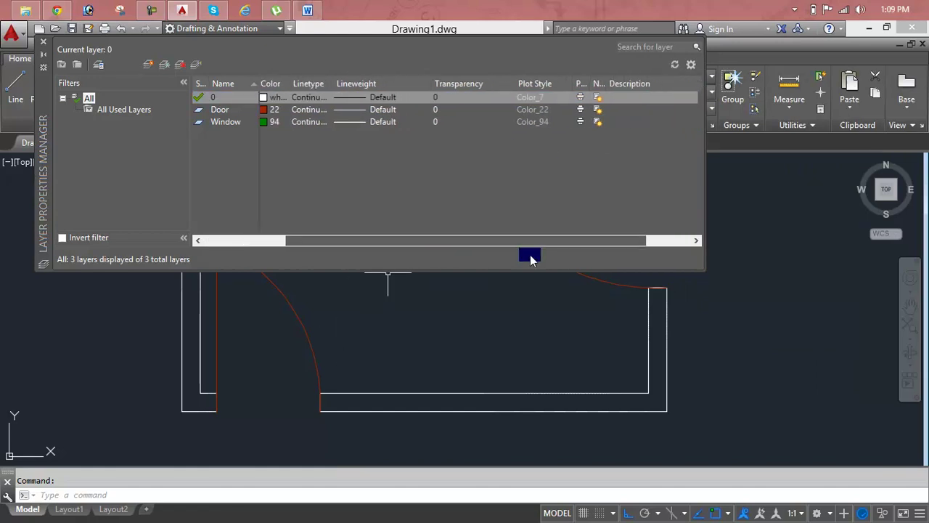
# - Hide the Description, New VP Freeze, Plot and Plot Style columns from the layer list
pyautogui.rightClick(606, 83)
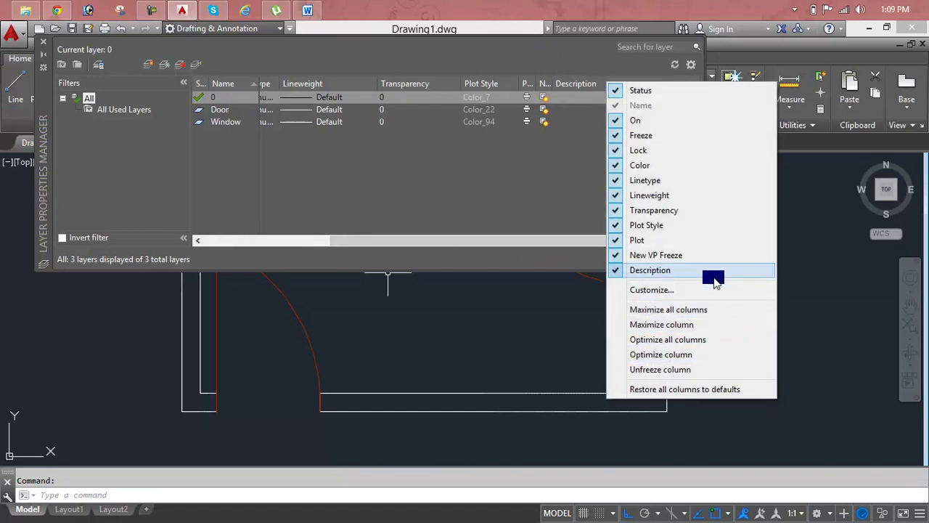
pyautogui.click(663, 271)
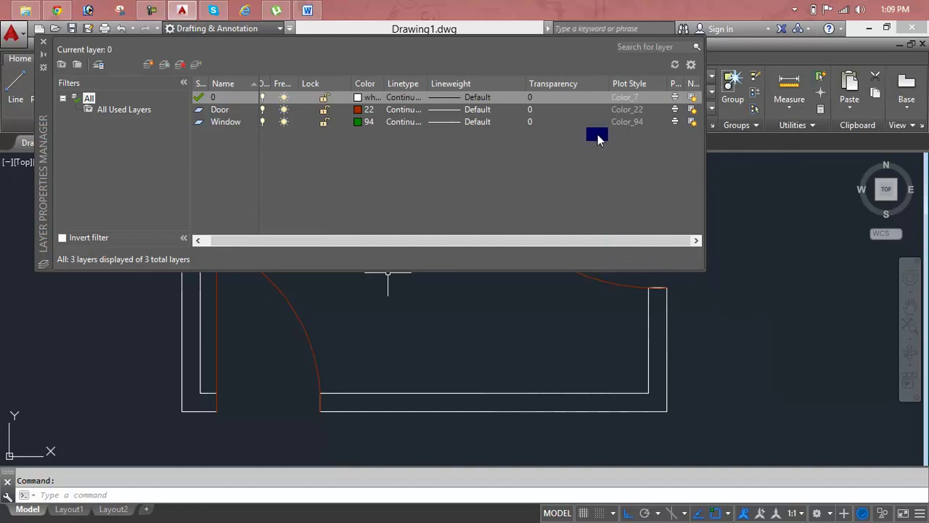
pyautogui.rightClick(582, 87)
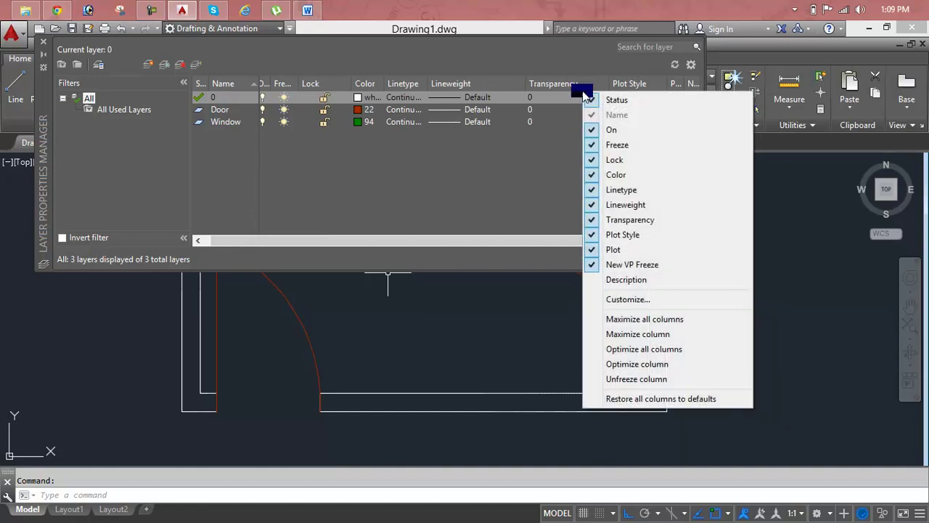
pyautogui.click(633, 266)
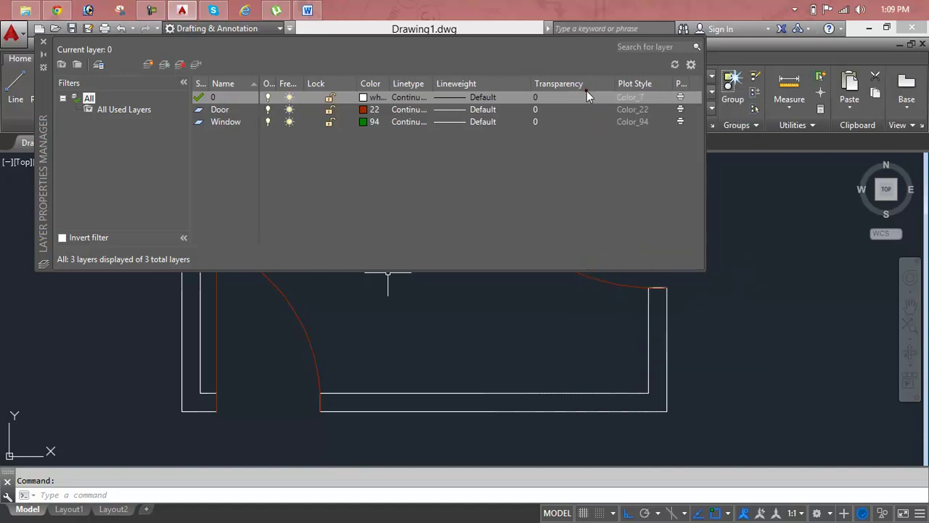
pyautogui.rightClick(586, 88)
pyautogui.click(623, 249)
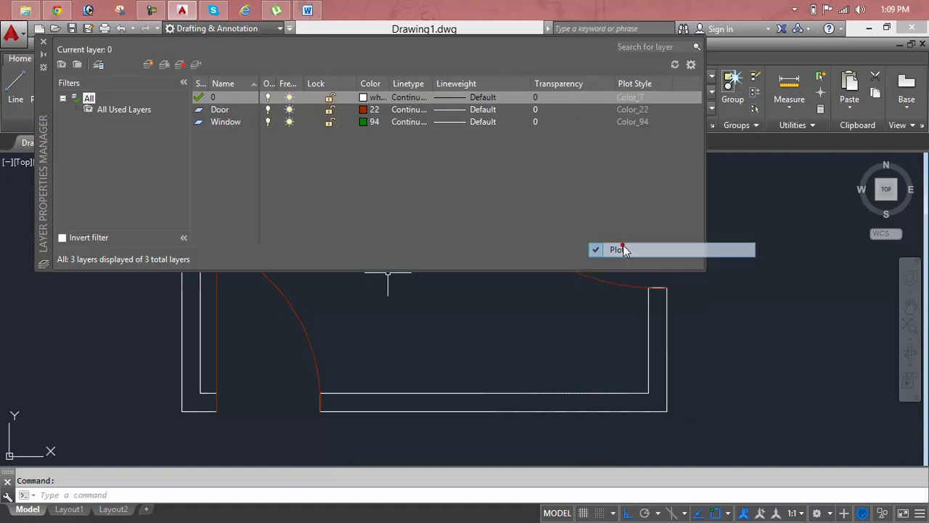
pyautogui.rightClick(563, 88)
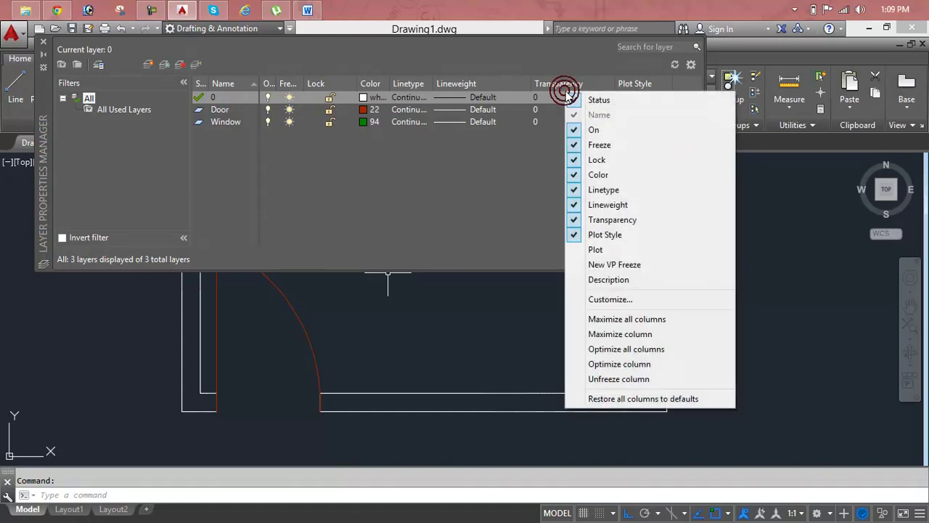
pyautogui.click(618, 241)
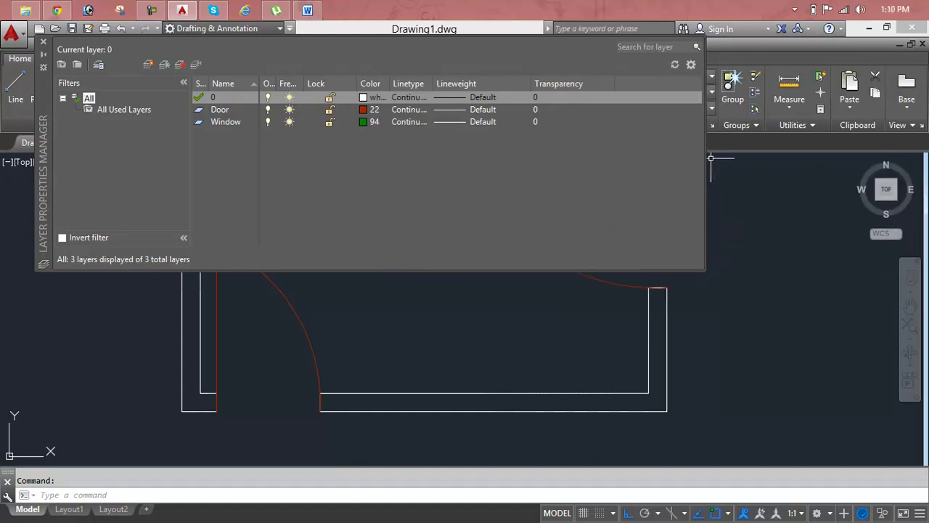
# - Narrow the layer palette to its columns, widen Name, and toggle the name sort order
pyautogui.moveTo(704, 165); pyautogui.dragTo(620, 179)
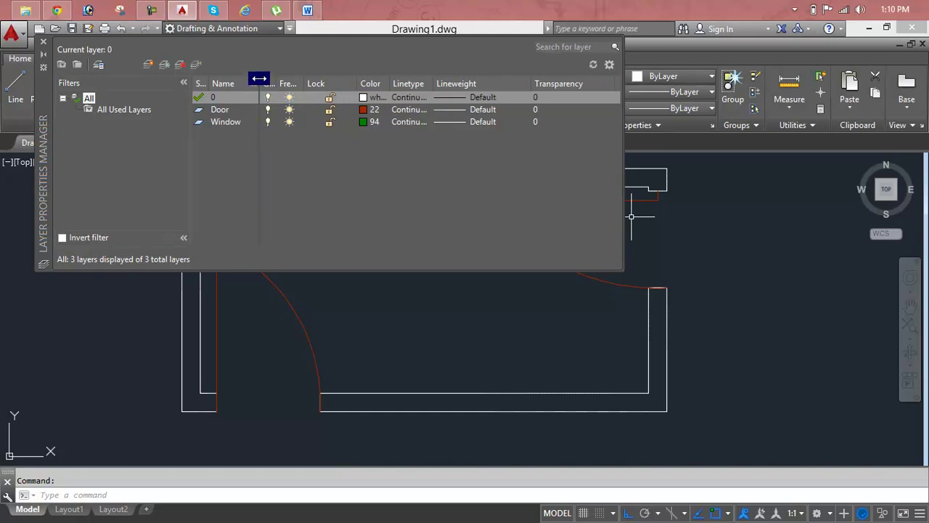
pyautogui.moveTo(259, 81); pyautogui.dragTo(273, 82)
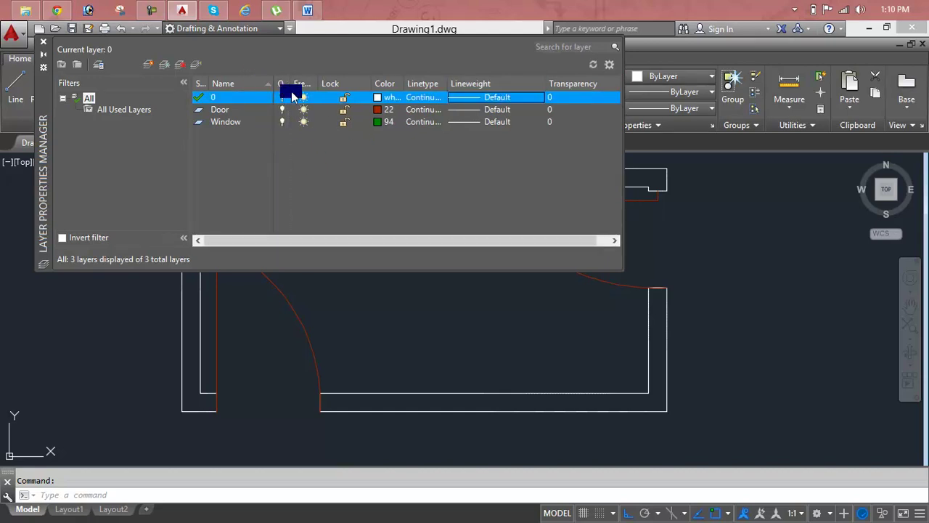
pyautogui.click(267, 85)
pyautogui.click(267, 84)
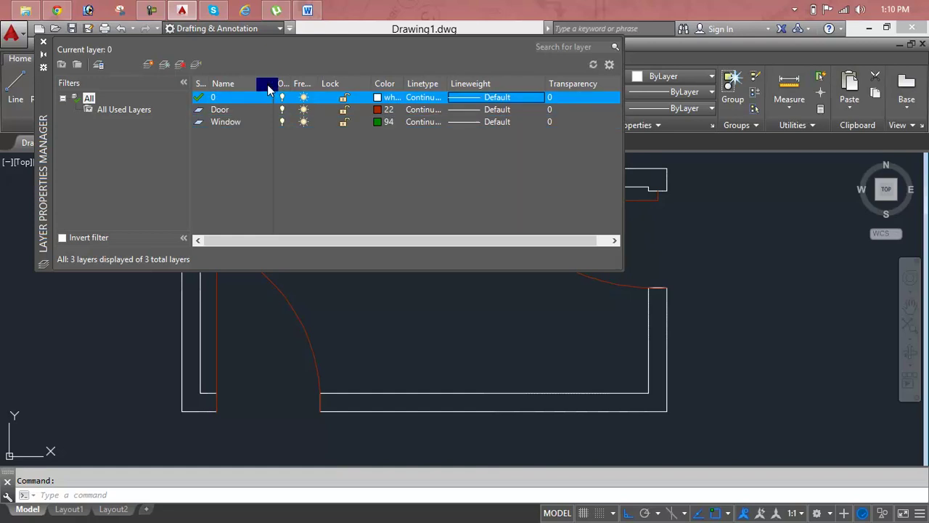
# - Select Door, restore ascending name order, and start renaming the Window layer
pyautogui.click(262, 111)
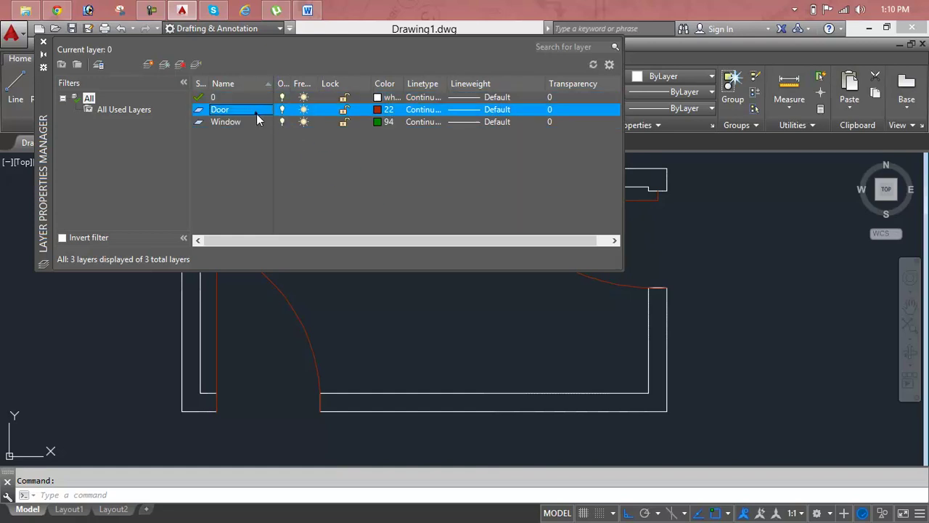
pyautogui.click(266, 85)
pyautogui.click(264, 84)
pyautogui.doubleClick(234, 122)
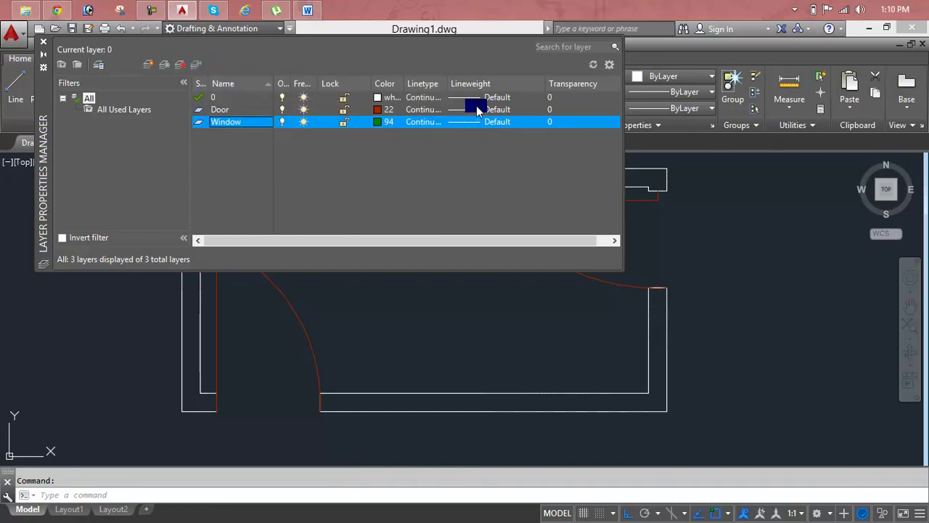
# - End the Window rename and make Window the current layer
pyautogui.click(712, 213)
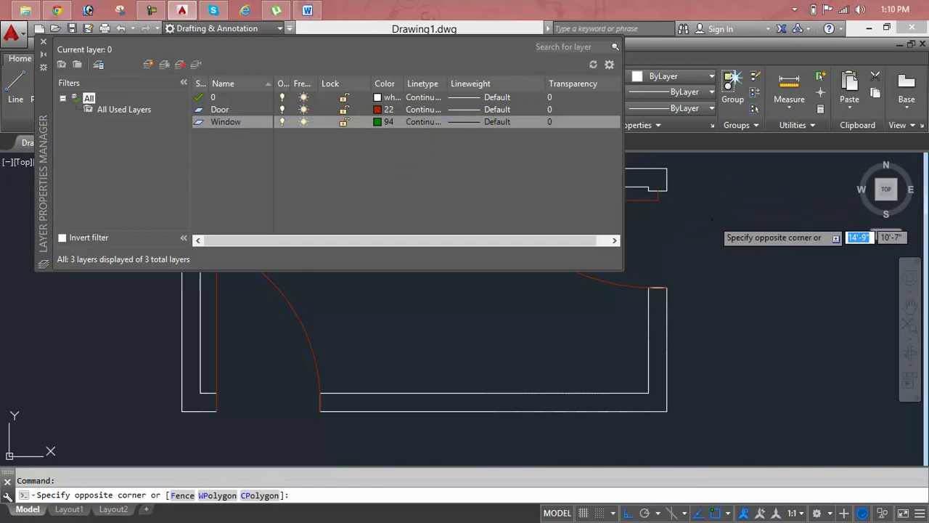
pyautogui.click(675, 213)
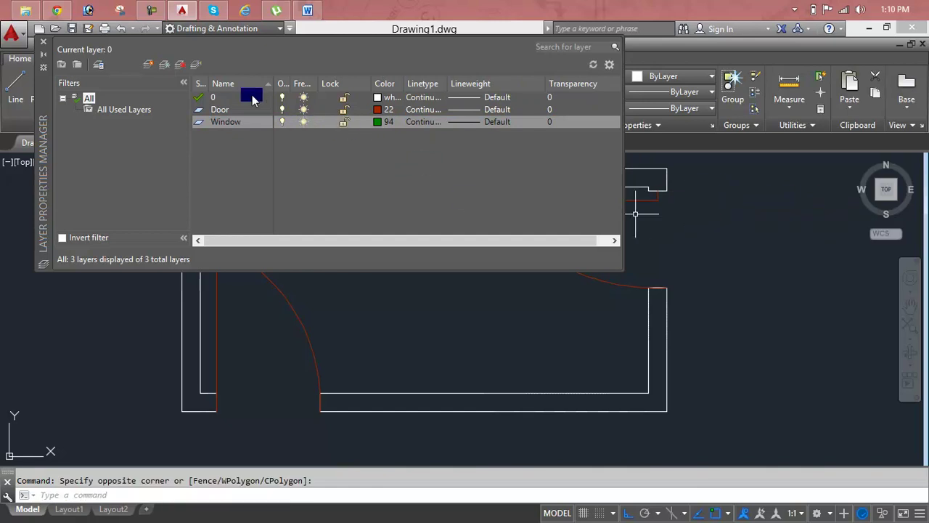
pyautogui.click(199, 65)
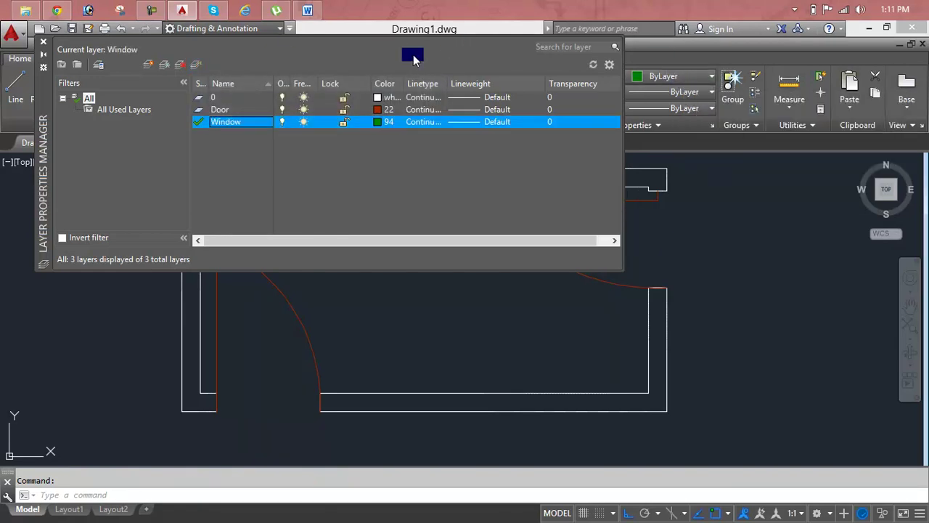
# - Leave Door's linetype Continuous, make Door current, and freeze layer 0 to hide the walls
pyautogui.click(417, 109)
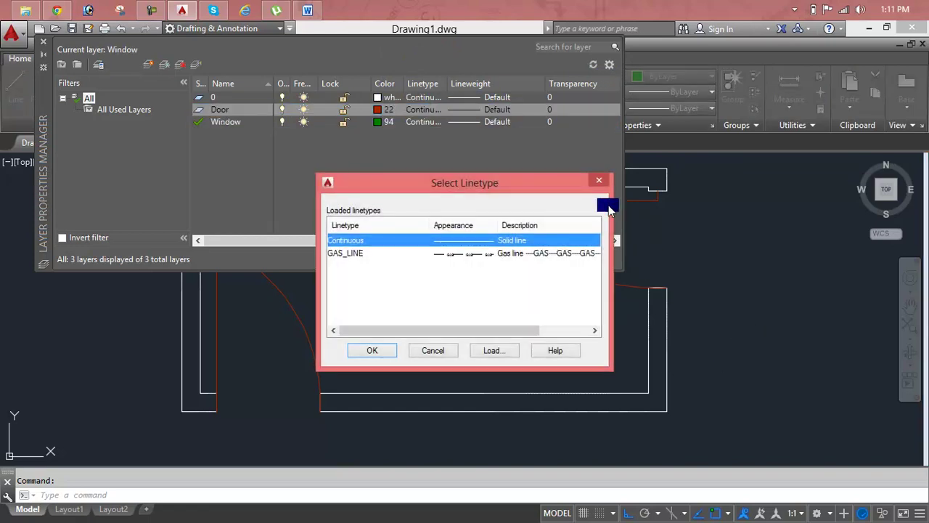
pyautogui.click(599, 181)
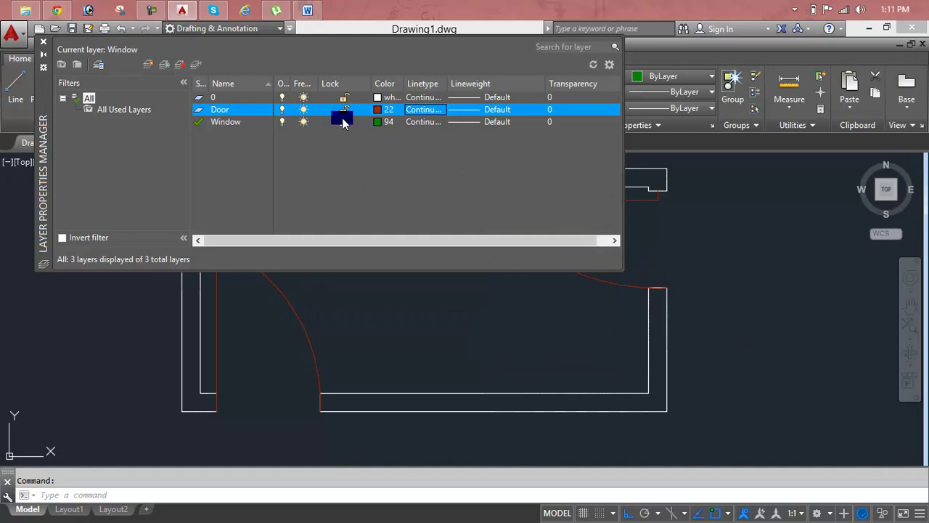
pyautogui.click(199, 66)
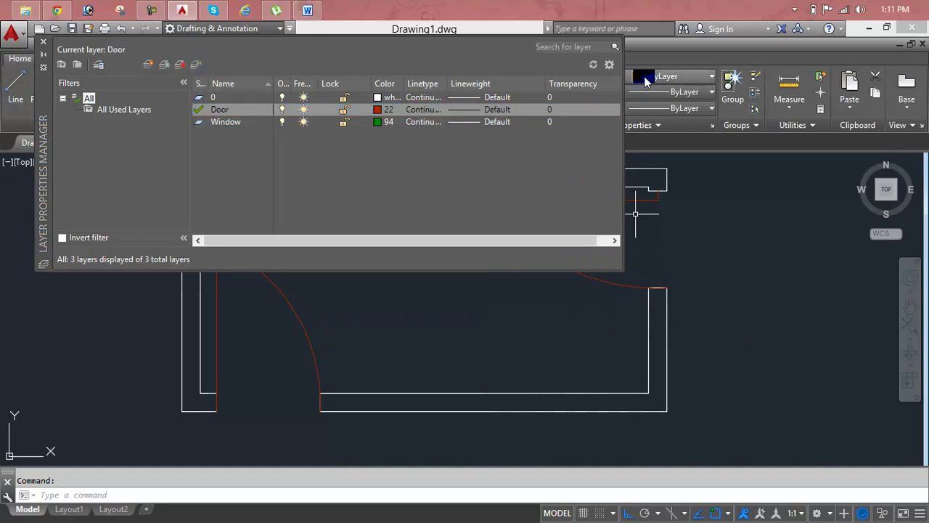
pyautogui.click(304, 98)
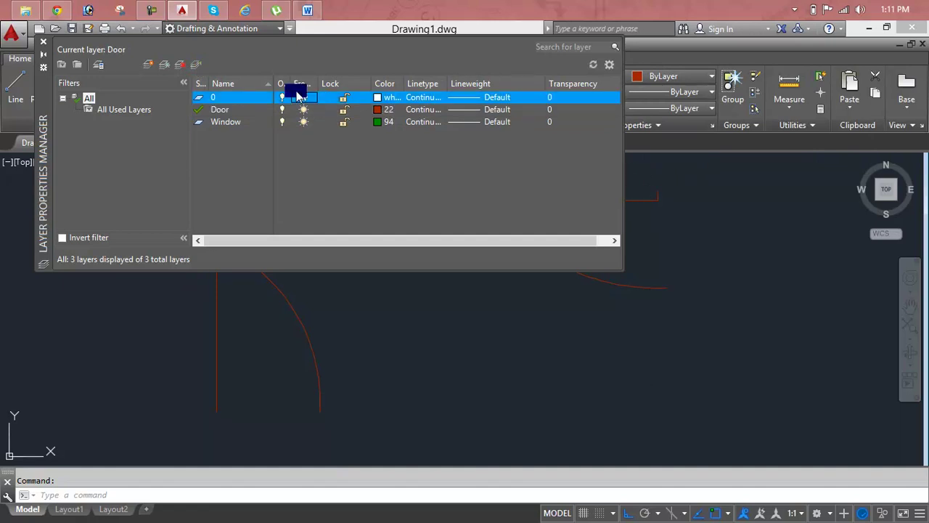
# - Confirm frozen layer 0 cannot be made current, and toggle the Window layer's lock
pyautogui.click(196, 65)
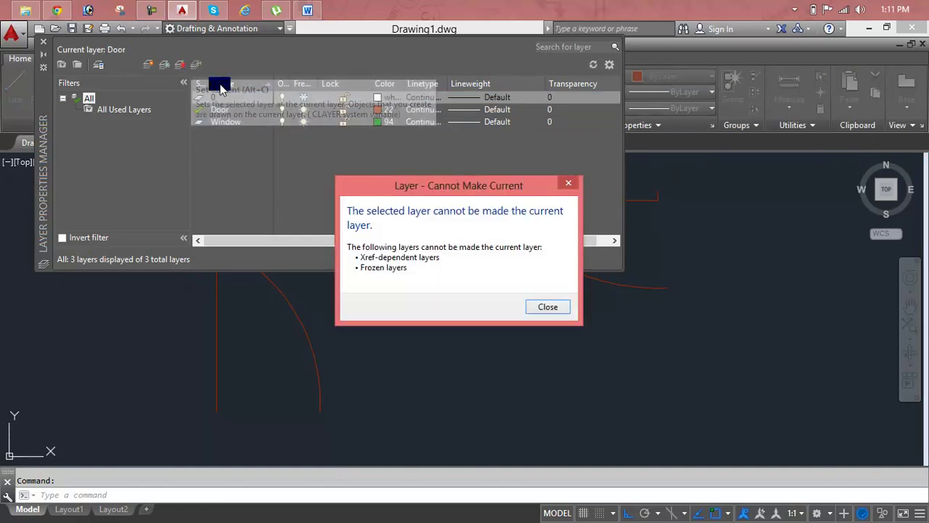
pyautogui.click(538, 308)
pyautogui.click(346, 121)
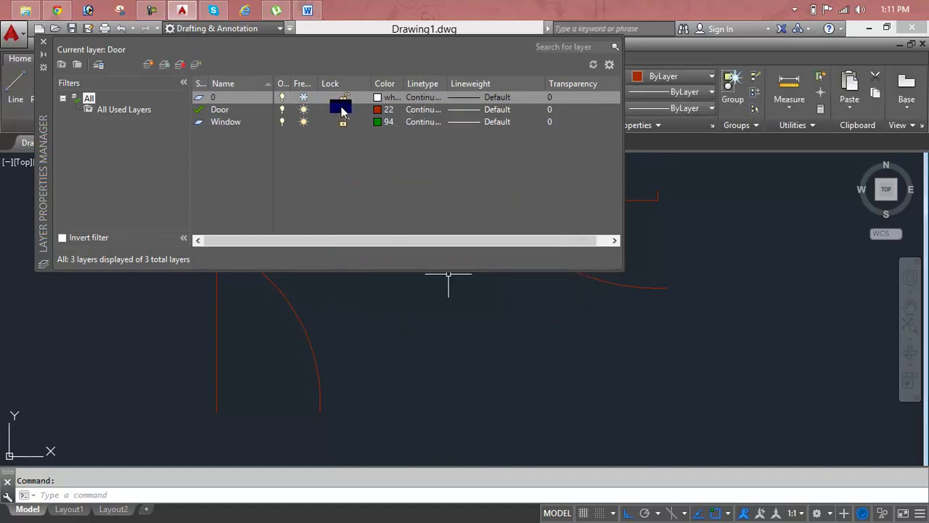
# - Retry setting layer 0 current, toggle Window's lock again, then thaw layer 0
pyautogui.click(247, 97)
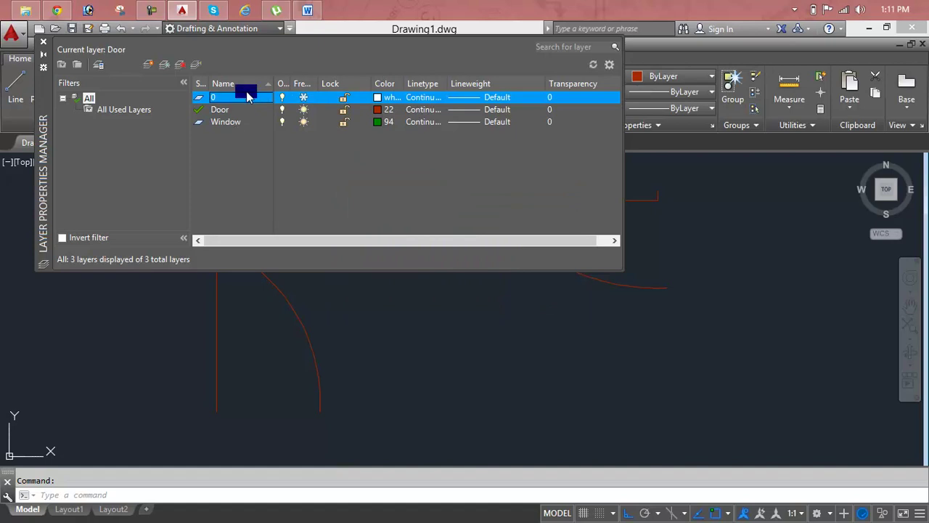
pyautogui.click(196, 65)
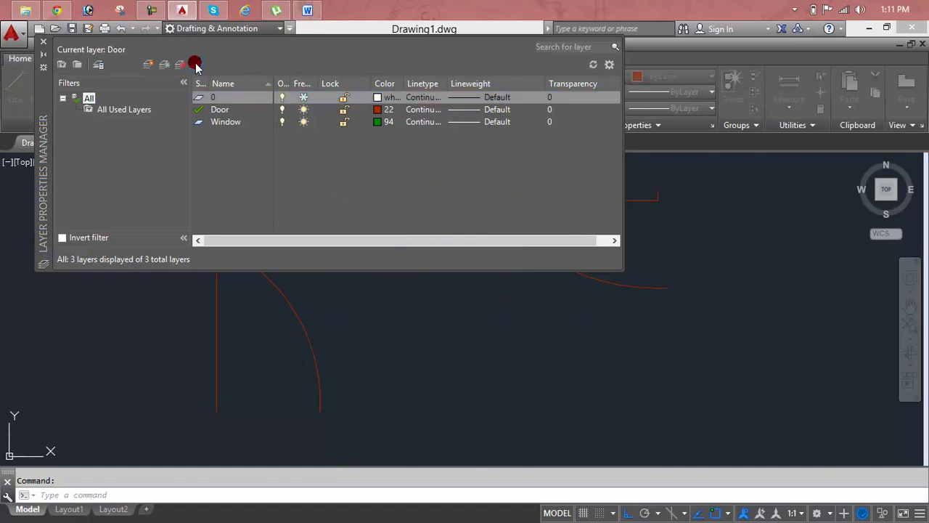
pyautogui.click(541, 307)
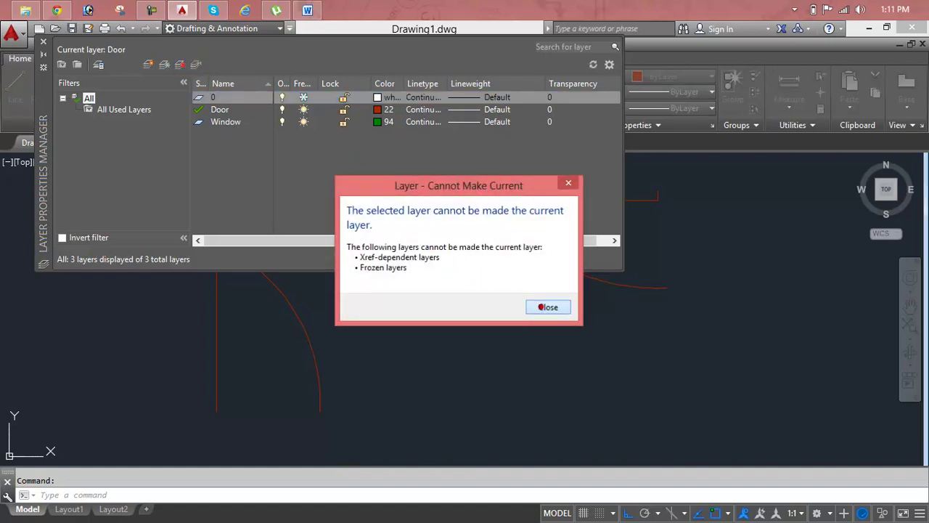
pyautogui.click(341, 121)
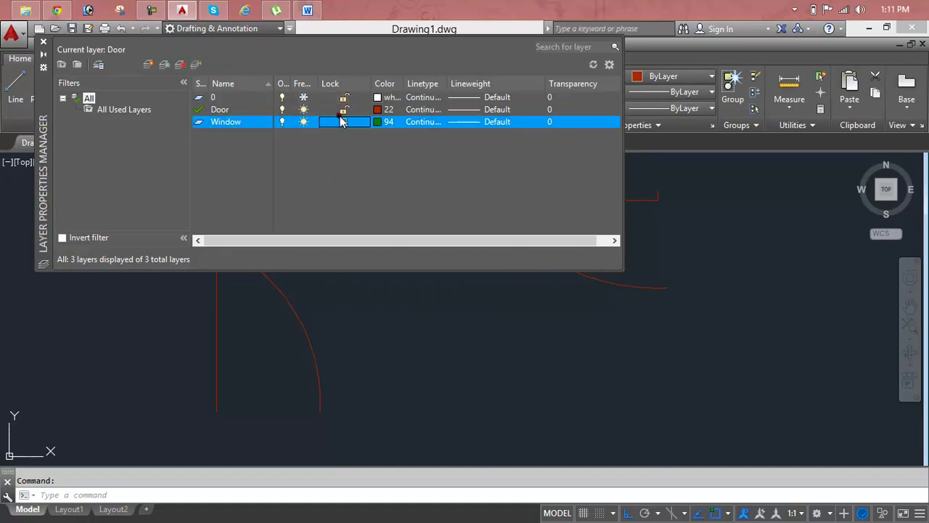
pyautogui.click(341, 121)
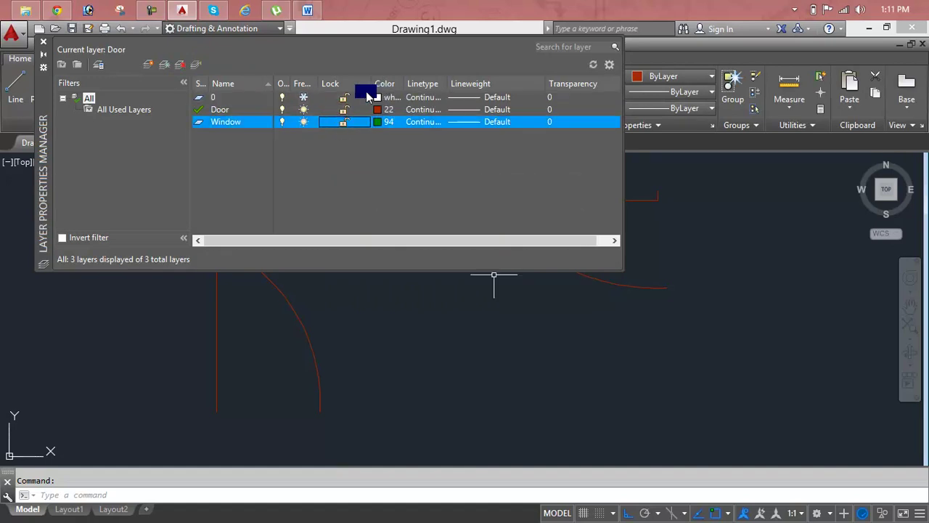
pyautogui.click(305, 97)
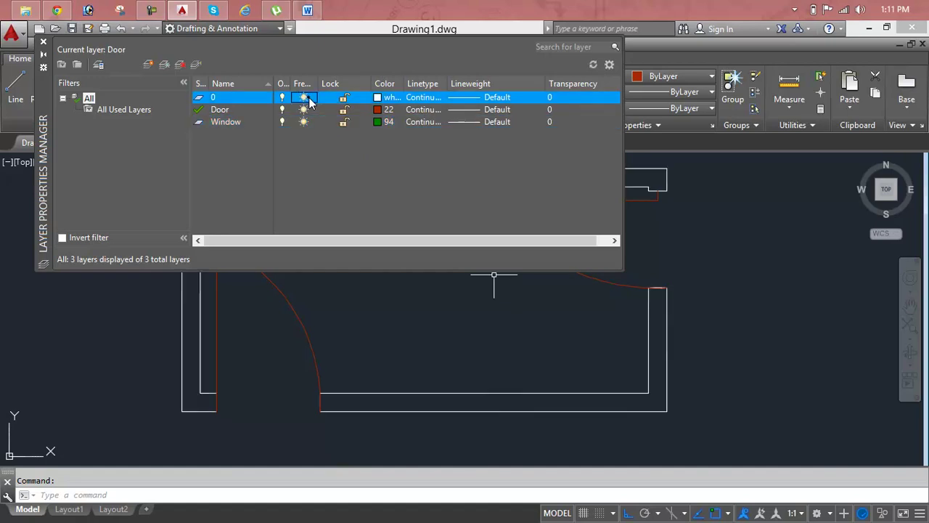
# - Toggle layer 0's freeze off and on, then narrow the layer manager to uncover the drawing
pyautogui.click(309, 100)
pyautogui.click(308, 101)
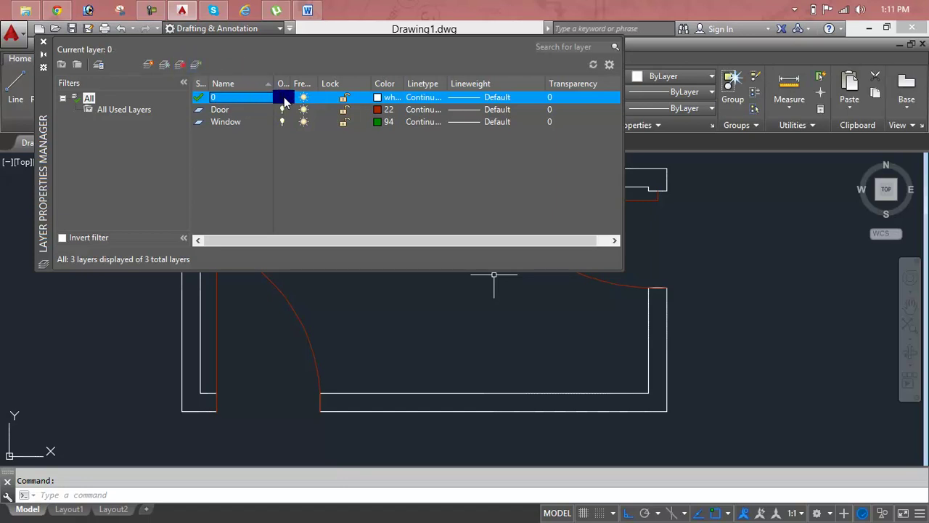
pyautogui.moveTo(624, 143)
pyautogui.mouseDown()
pyautogui.moveTo(349, 137)
pyautogui.moveTo(274, 76)
pyautogui.mouseUp()
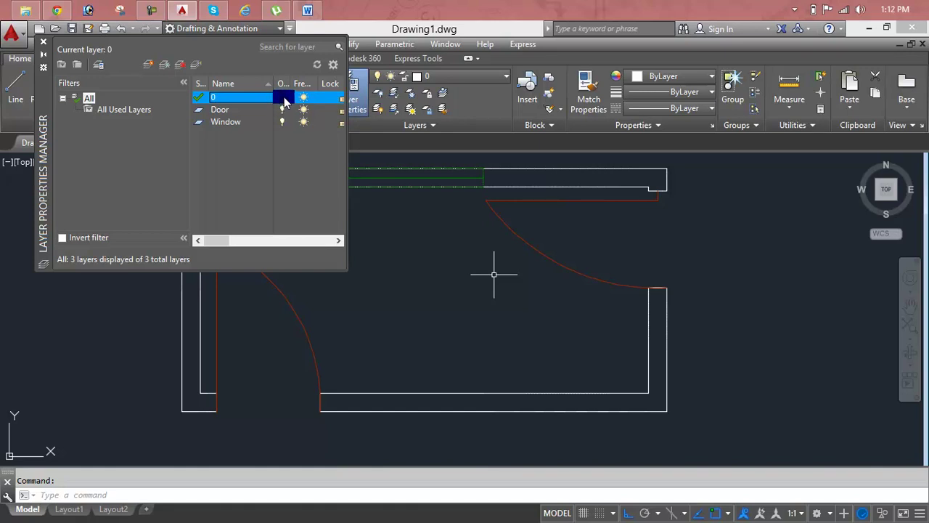
# - Turn the current layer 0 off, widen the On column, and turn layer 0 back on
pyautogui.click(283, 99)
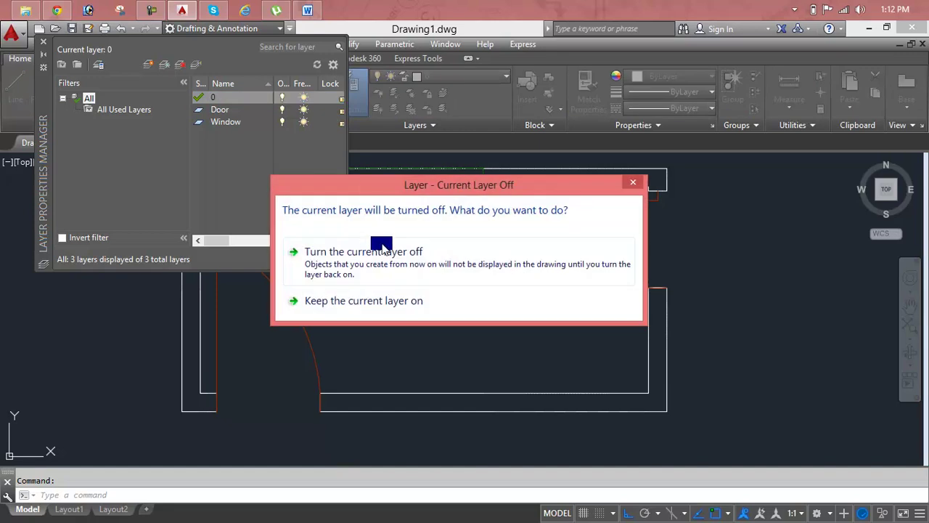
pyautogui.click(395, 269)
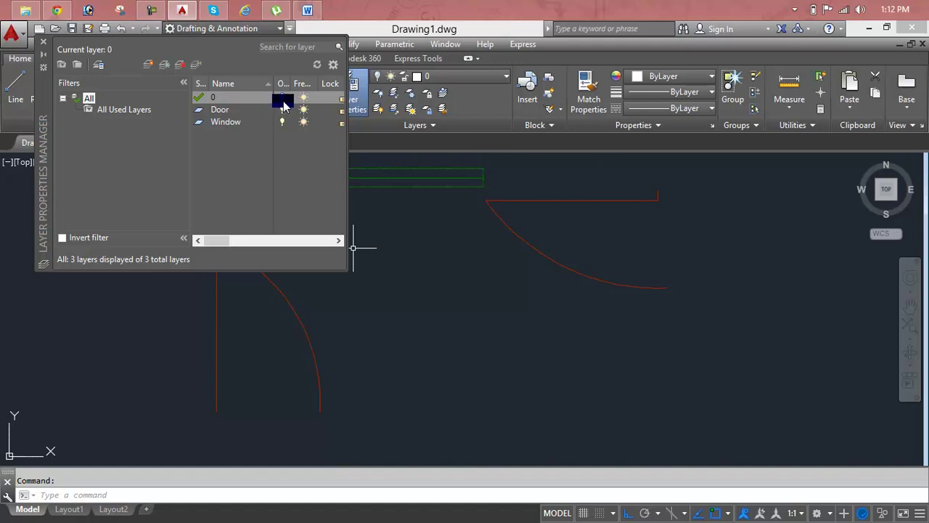
pyautogui.moveTo(293, 85); pyautogui.dragTo(330, 88)
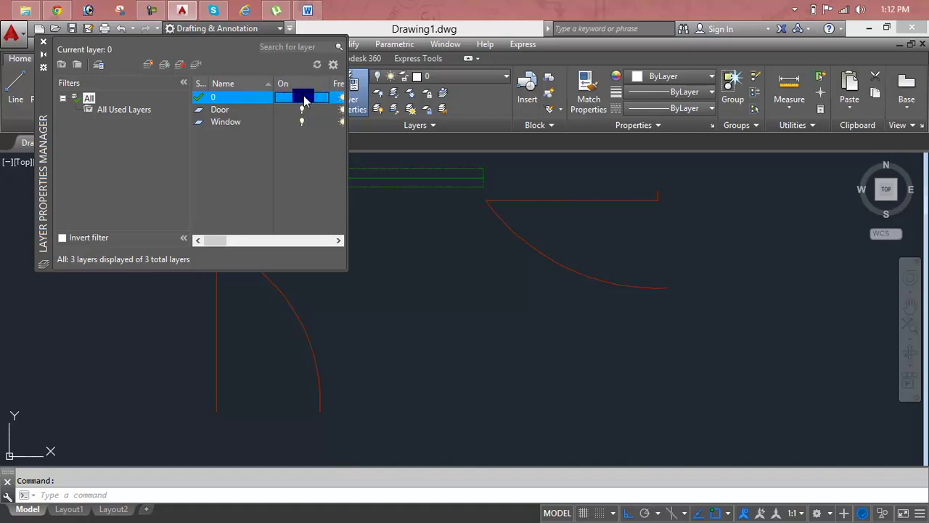
pyautogui.click(303, 97)
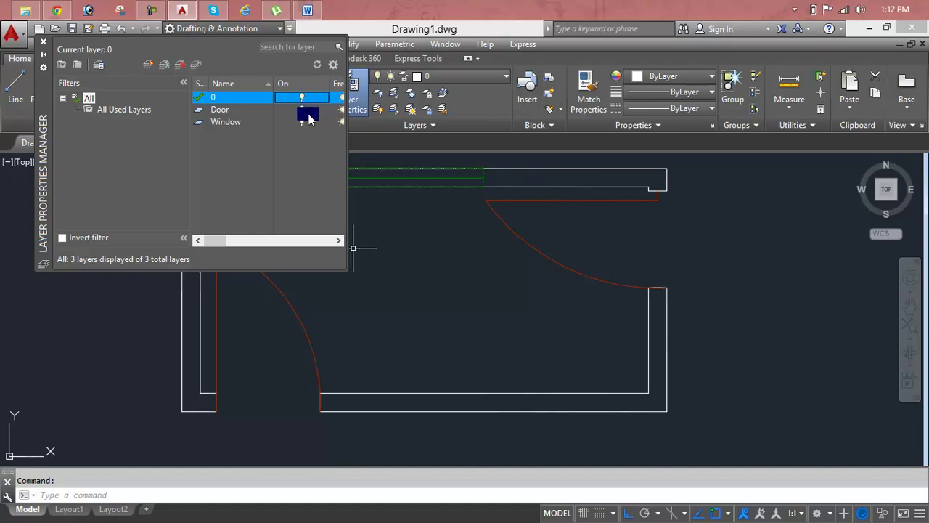
# - Switch the Door and Window layers off and back on
pyautogui.click(302, 110)
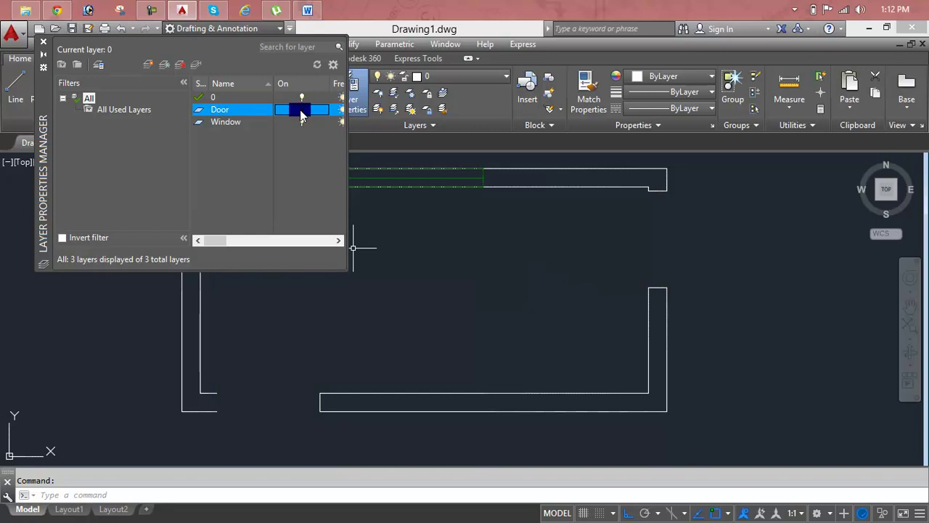
pyautogui.click(302, 110)
pyautogui.click(305, 122)
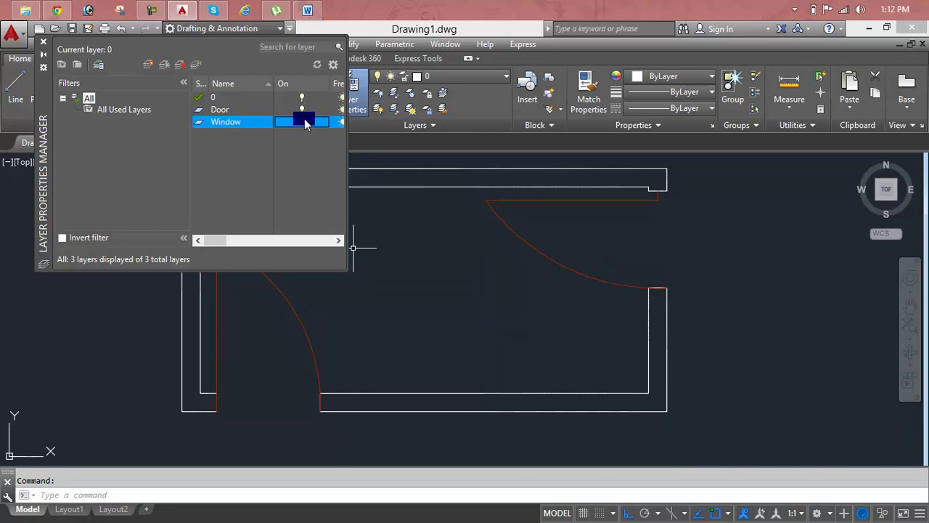
pyautogui.click(304, 122)
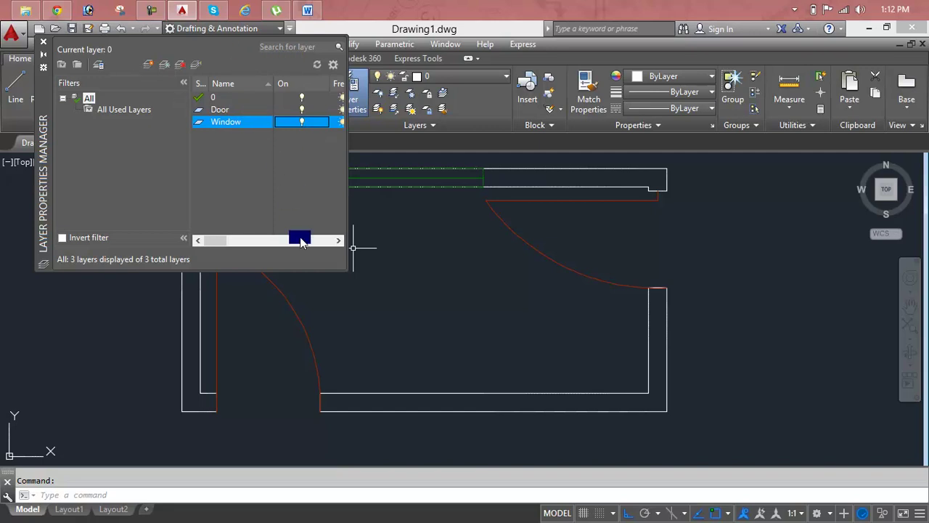
# - Click in the layer list, then close the Layer Properties Manager
pyautogui.click(339, 240)
pyautogui.click(339, 240)
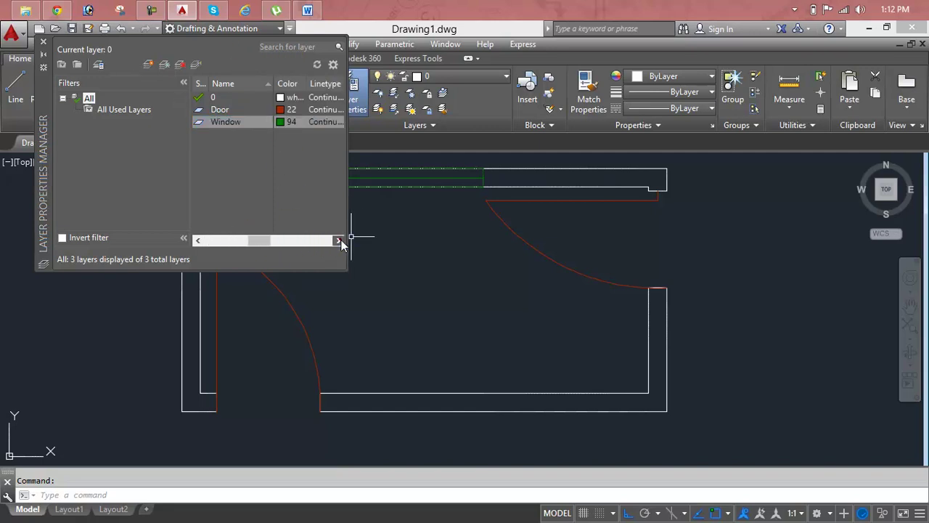
pyautogui.click(198, 241)
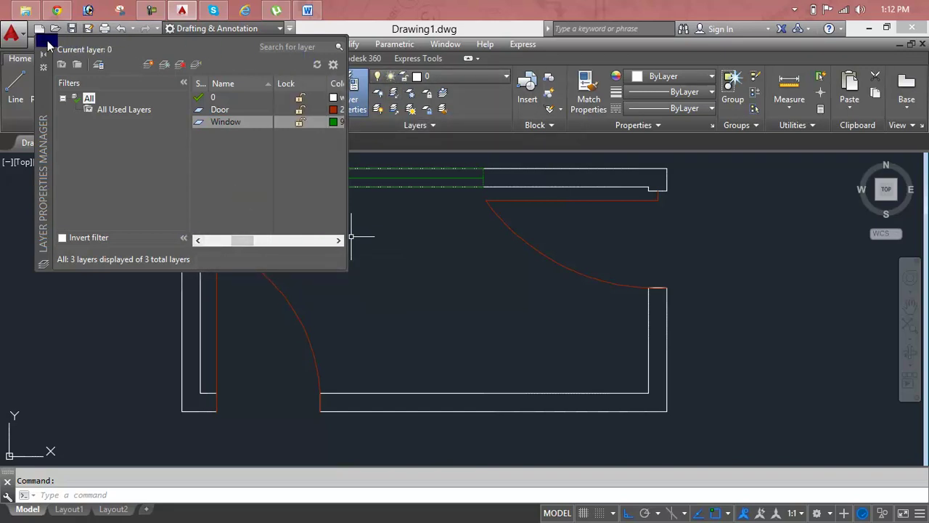
pyautogui.click(47, 41)
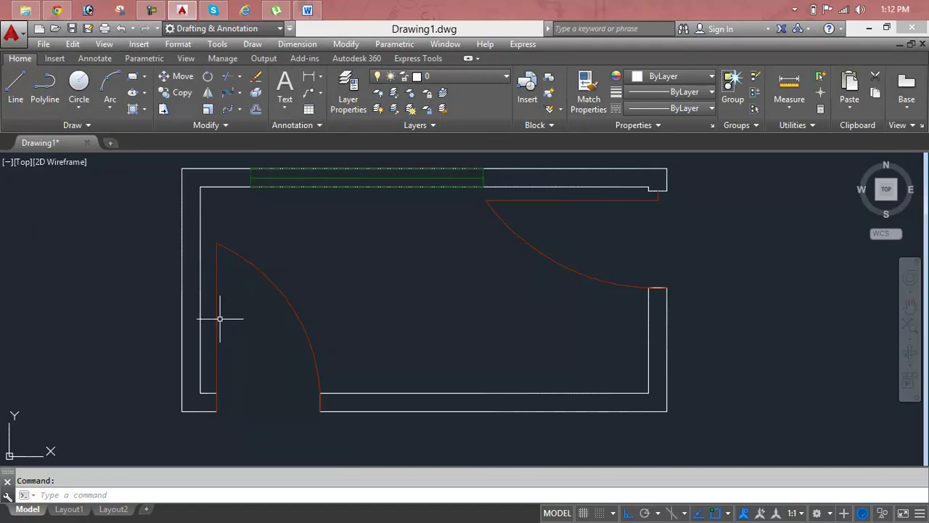
# - Erase the left door's swing arc, grip-stretch the right door's arc, then undo the edits
pyautogui.click(349, 243)
pyautogui.click(233, 317)
pyautogui.press('Delete')
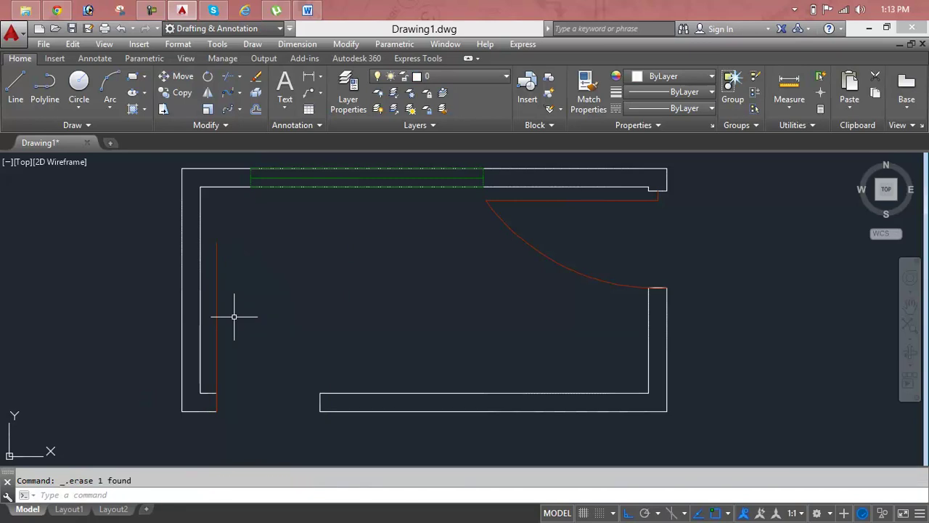
pyautogui.click(570, 270)
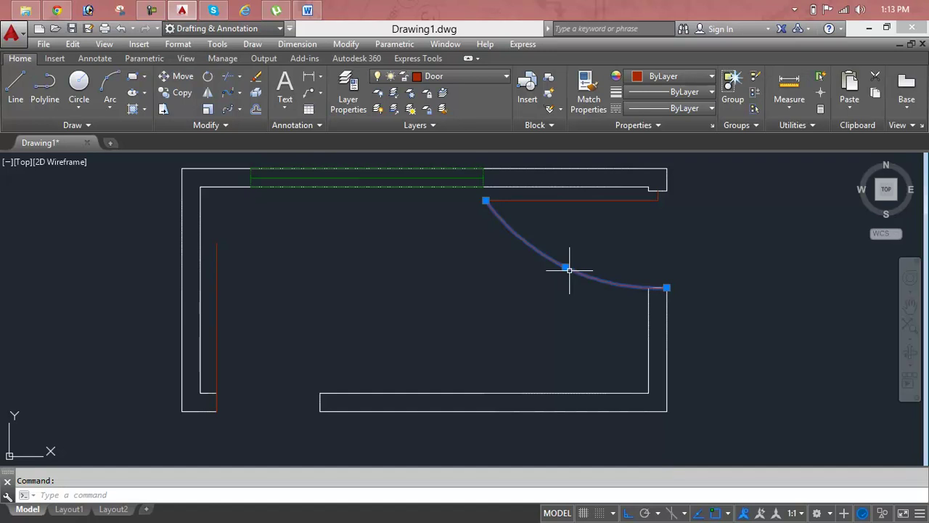
pyautogui.click(567, 268)
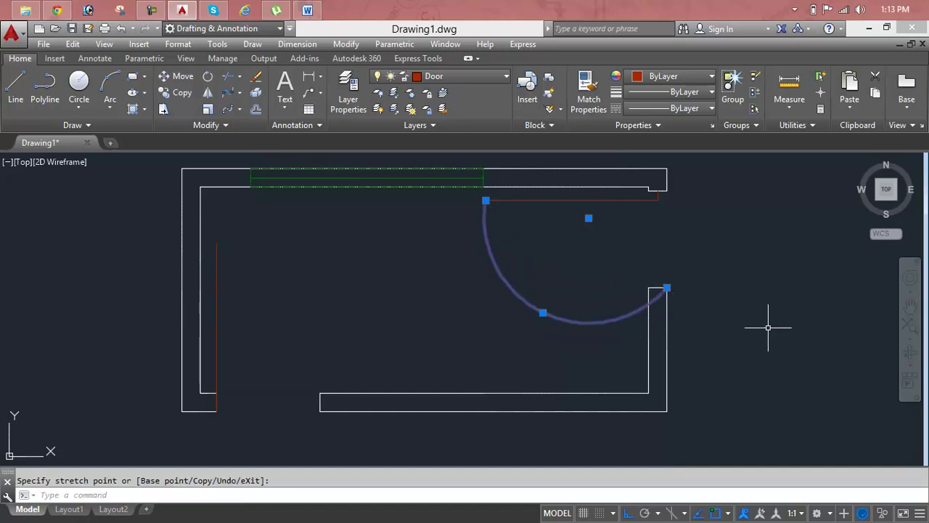
pyautogui.hotkey('ctrl', 'z')
pyautogui.hotkey('ctrl', 'z')
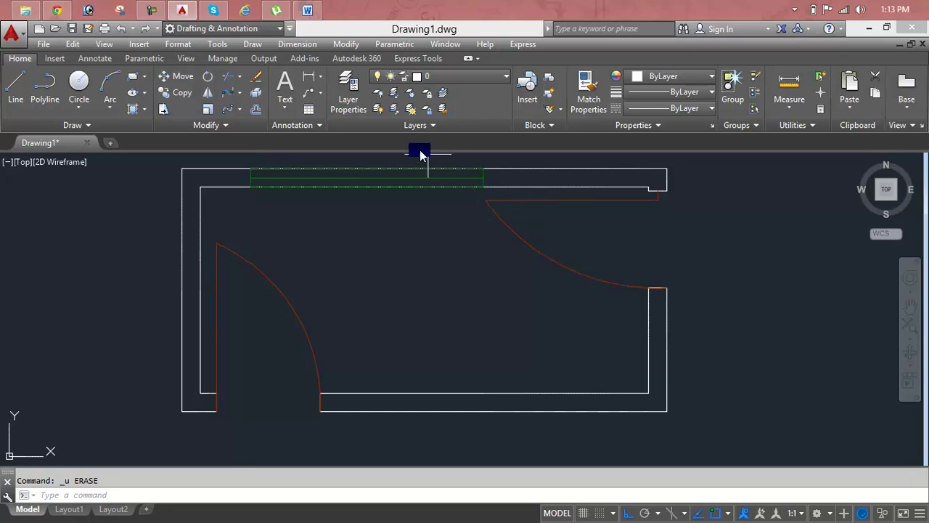
# - Lock the Window layer in the Layer Properties Manager
pyautogui.click(356, 102)
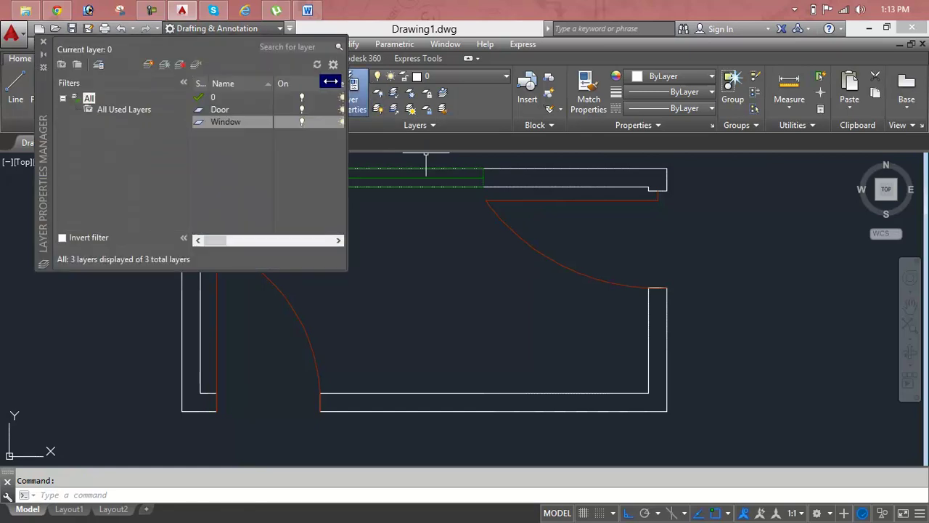
pyautogui.click(339, 240)
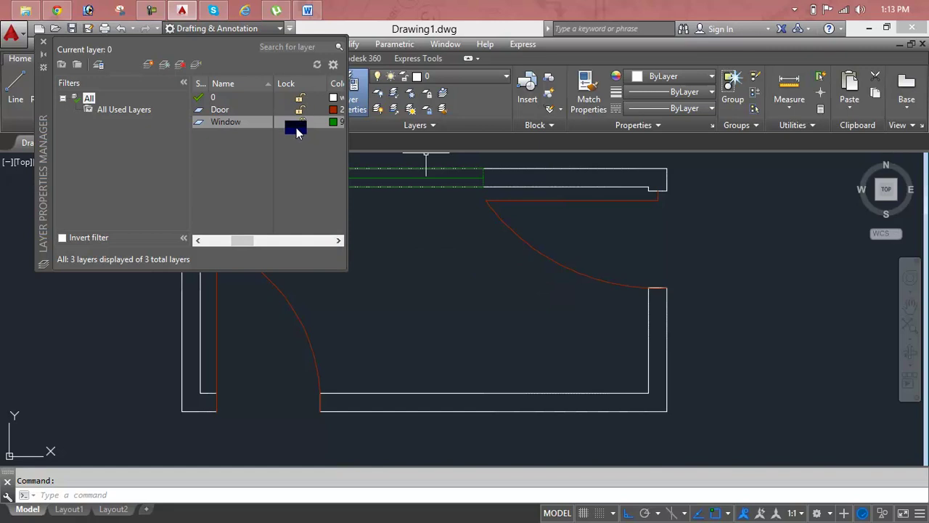
pyautogui.click(301, 124)
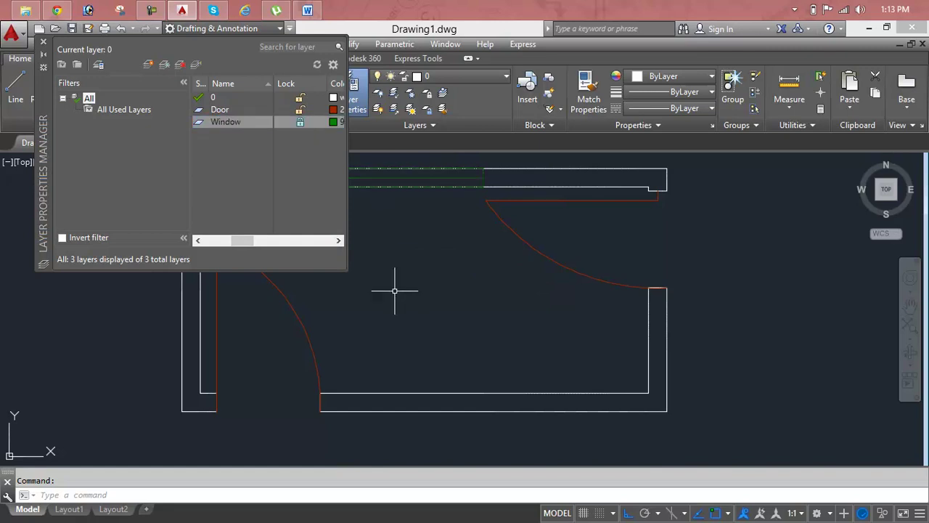
# - Erase the lower-left door arc, then close the Layer Properties palette
pyautogui.click(312, 346)
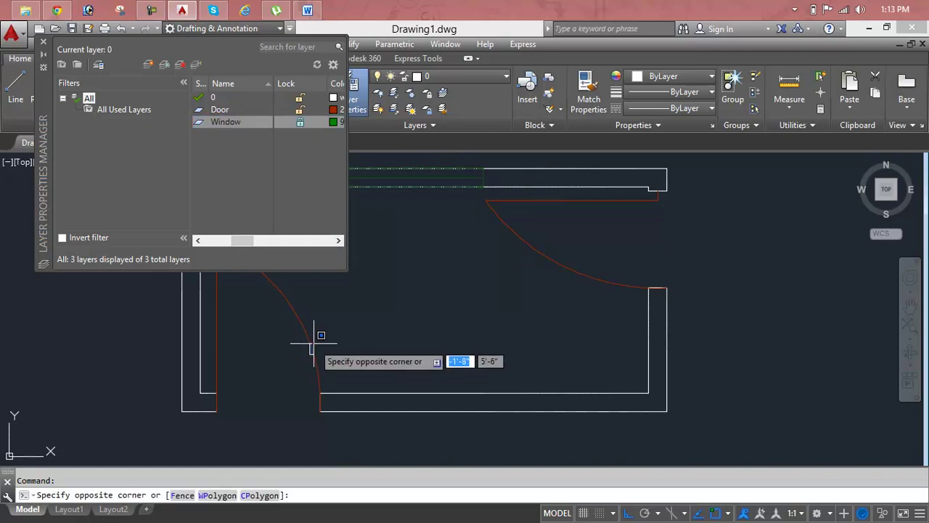
pyautogui.click(312, 346)
pyautogui.click(312, 346)
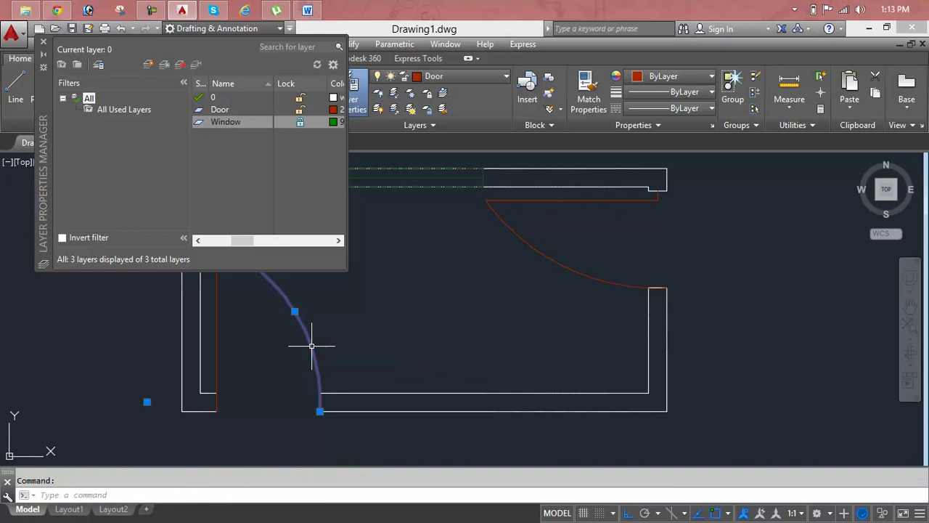
pyautogui.press('Delete')
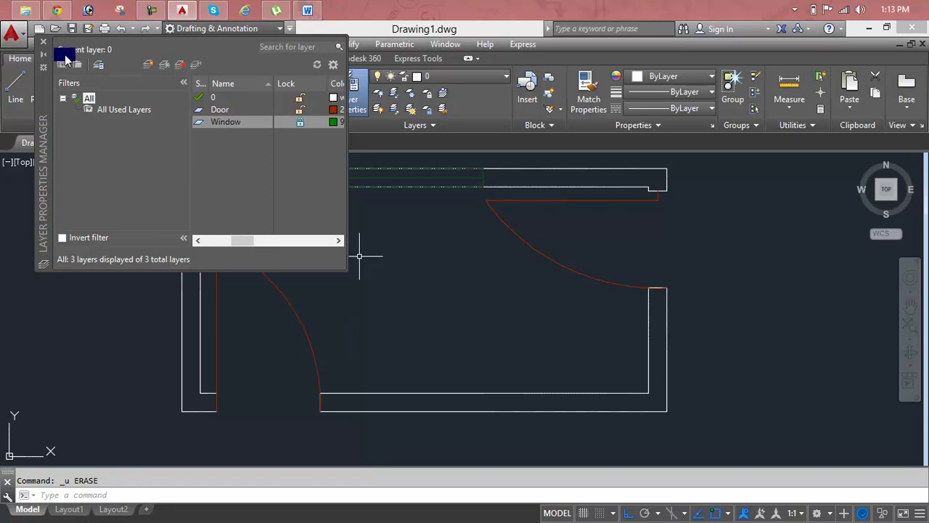
pyautogui.click(45, 45)
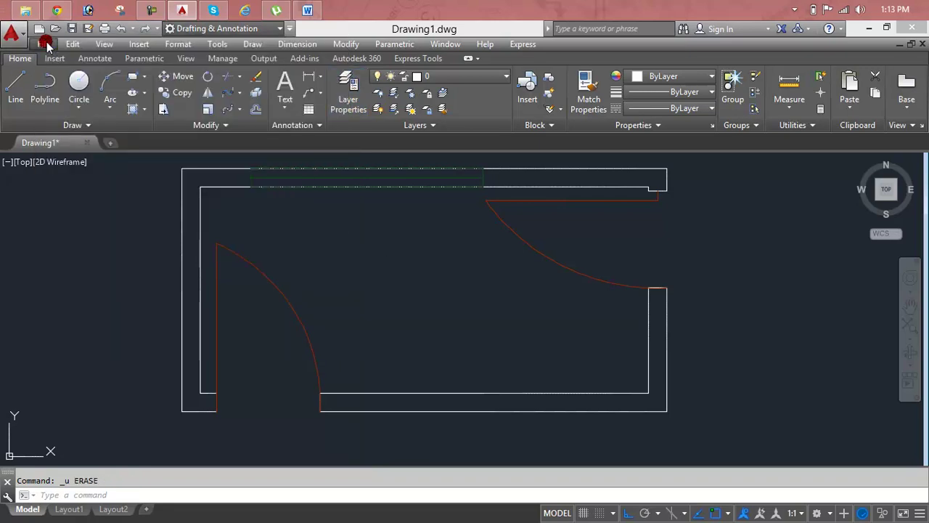
# - Move both door arcs and the straight door line onto the Window layer, colour left ByLayer
pyautogui.click(289, 305)
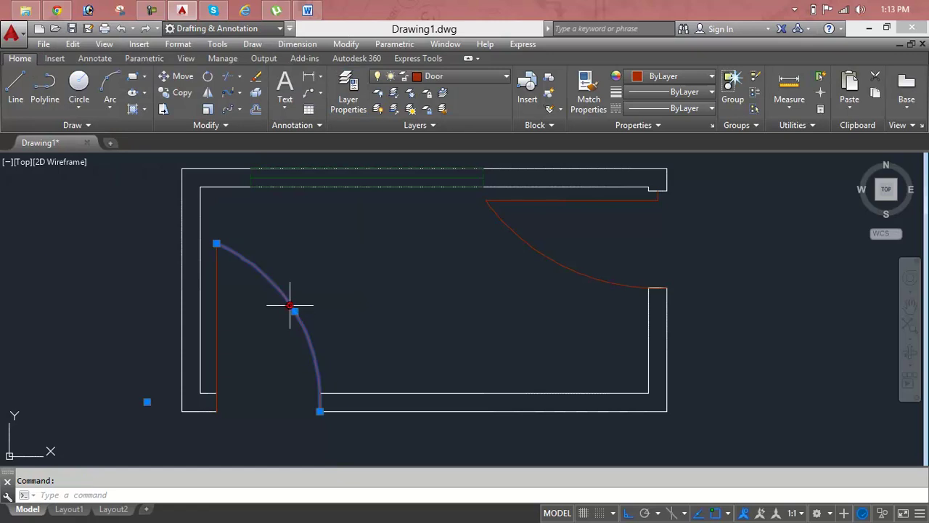
pyautogui.click(511, 225)
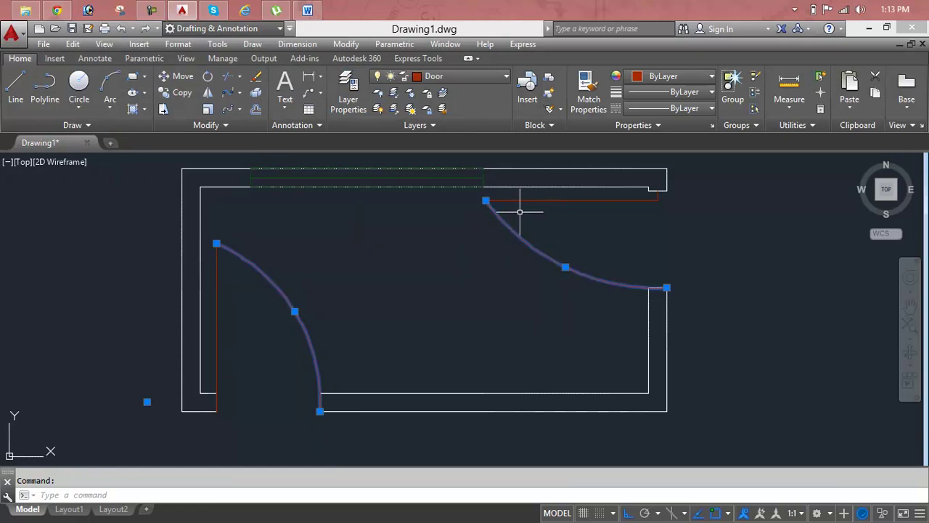
pyautogui.click(530, 200)
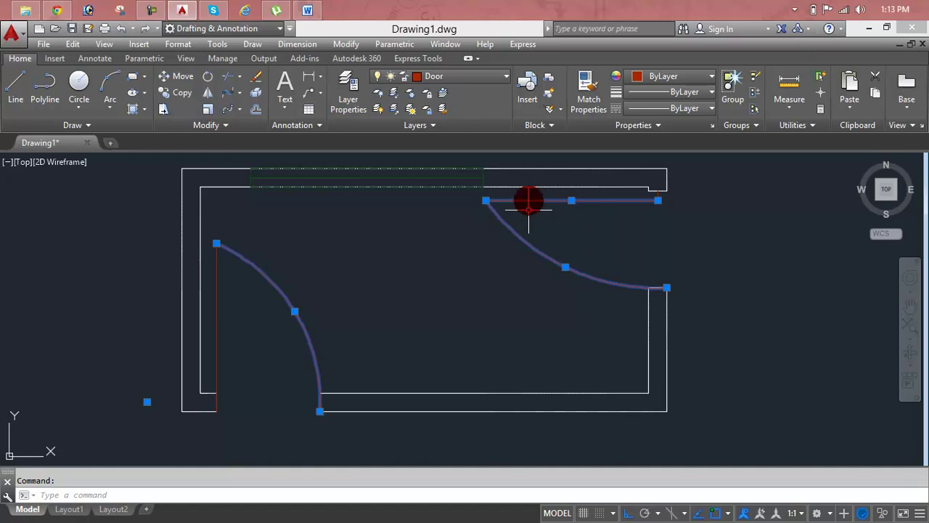
pyautogui.click(658, 77)
pyautogui.click(663, 93)
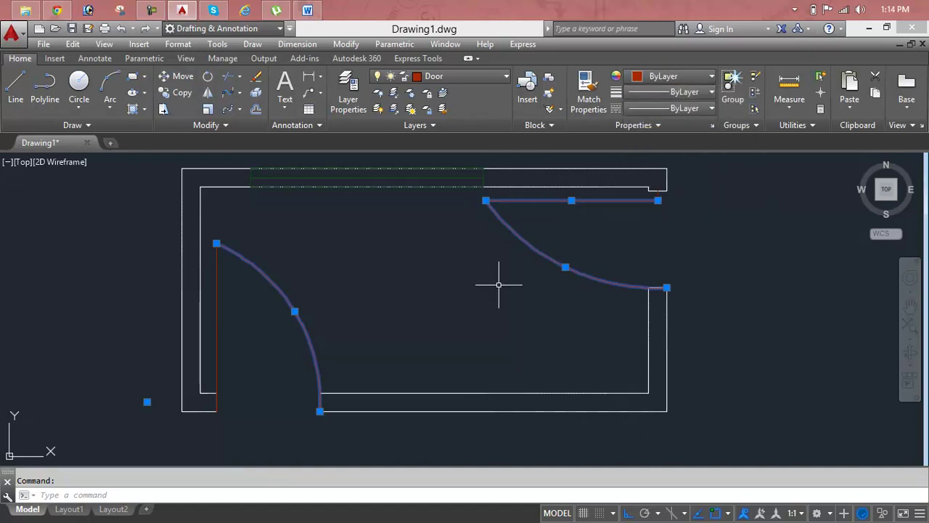
pyautogui.click(658, 77)
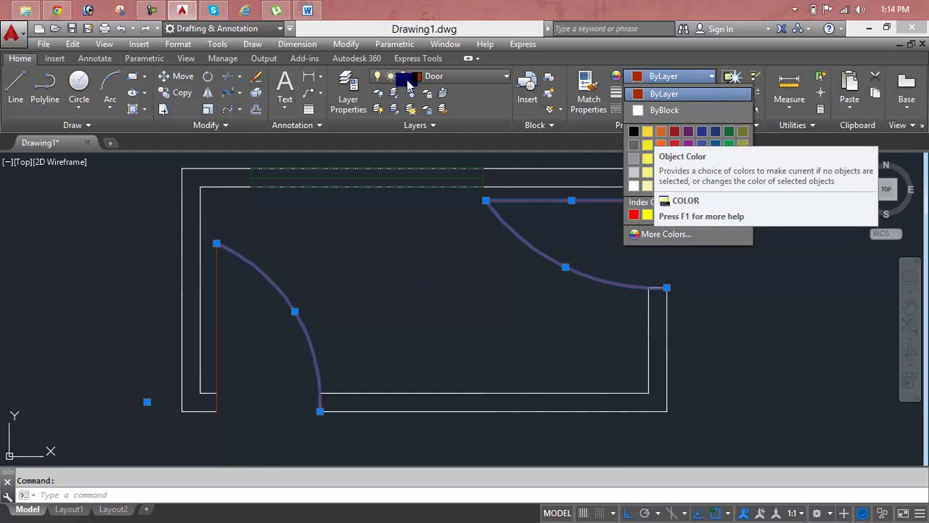
pyautogui.click(468, 80)
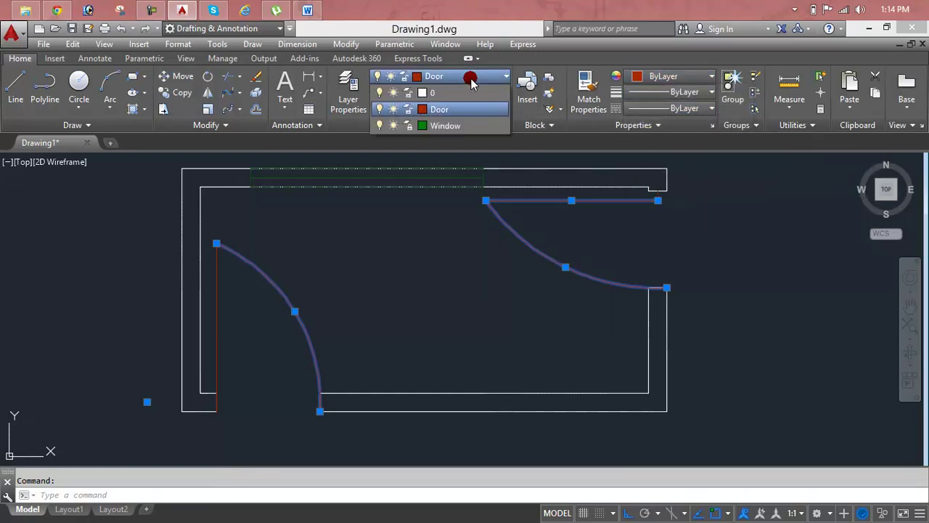
pyautogui.click(446, 127)
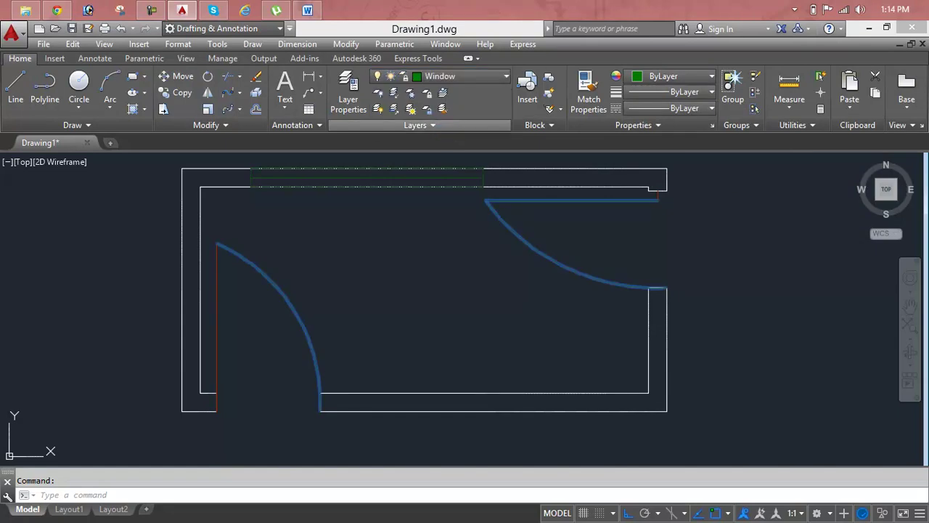
# - Cancel a trial selection window and select the left vertical door line
pyautogui.click(475, 260)
pyautogui.click(477, 259)
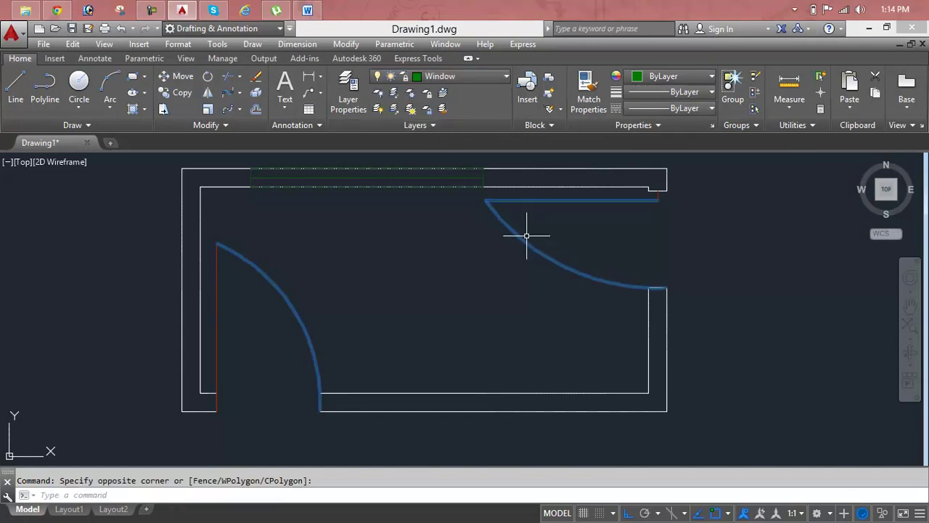
pyautogui.press('Escape')
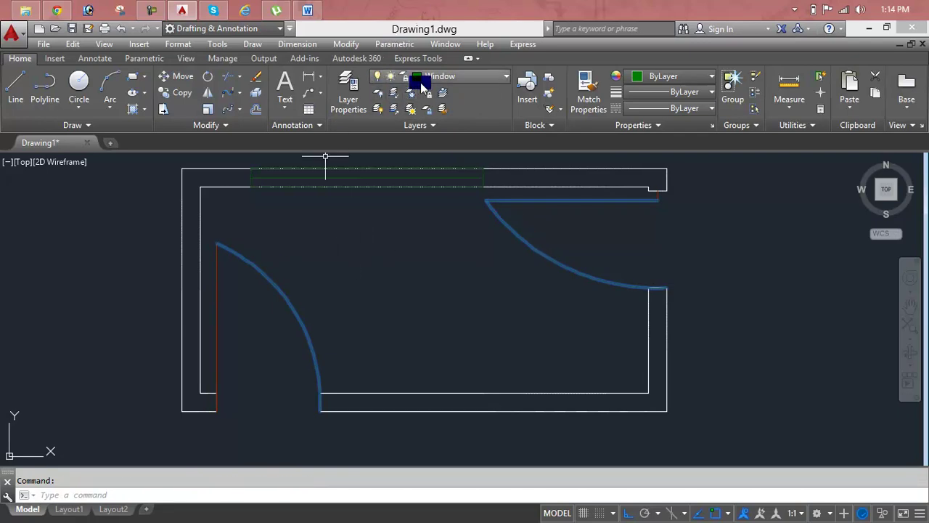
pyautogui.click(217, 297)
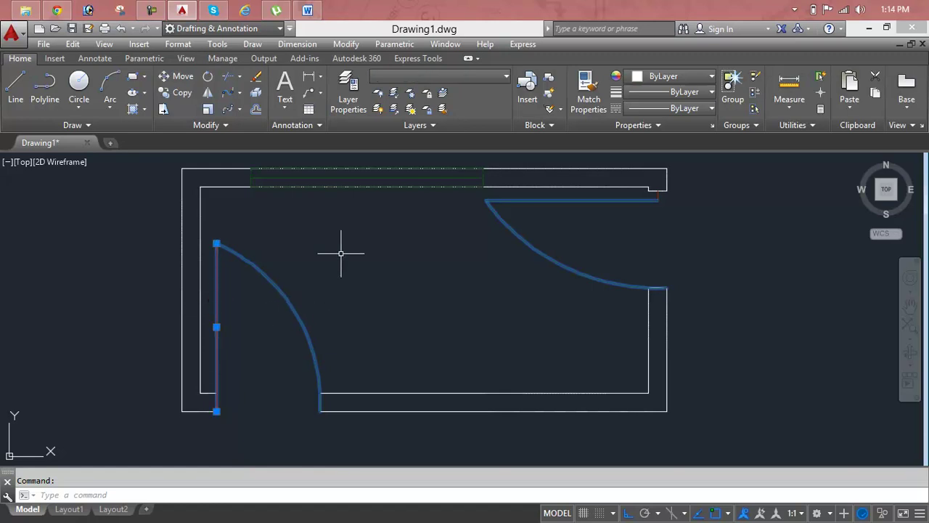
pyautogui.click(419, 76)
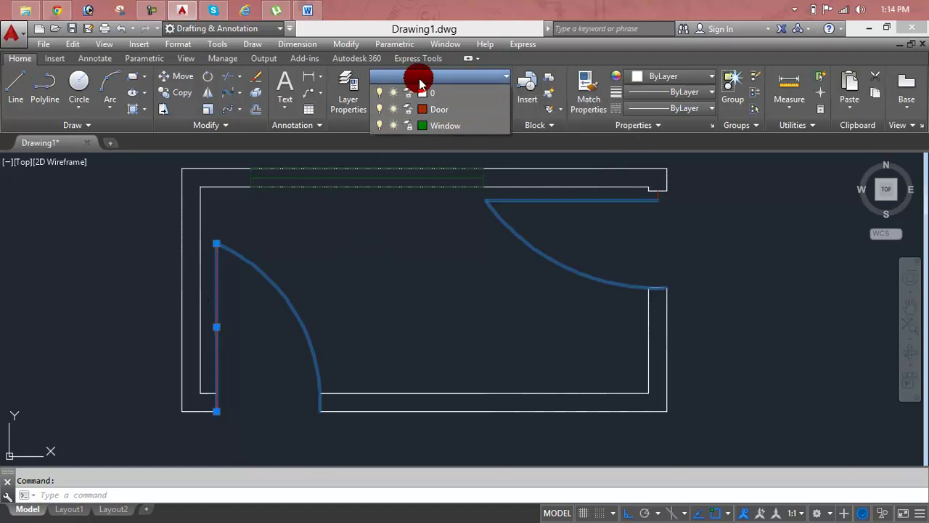
pyautogui.click(422, 125)
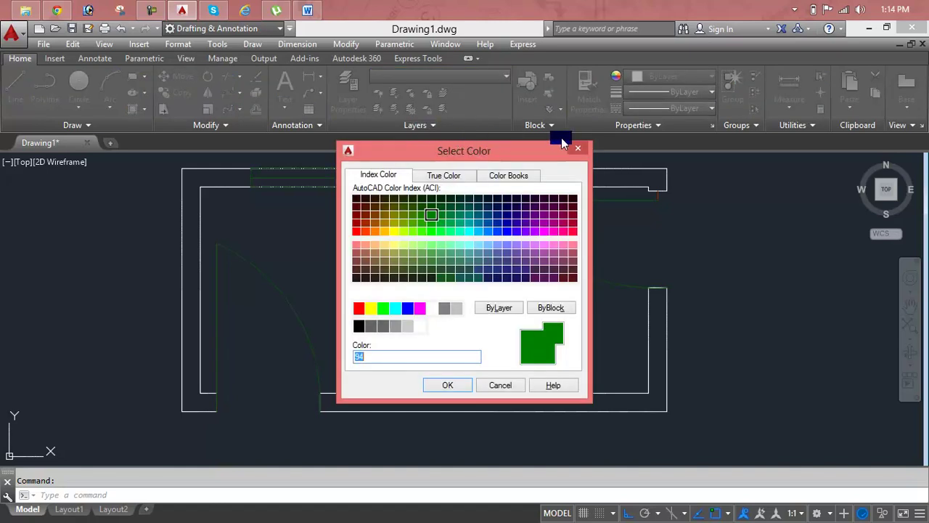
pyautogui.click(579, 152)
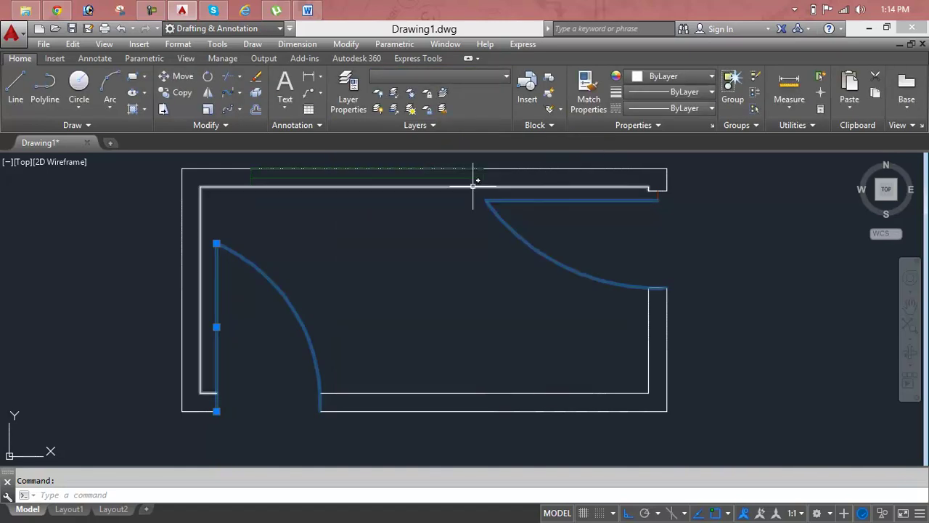
pyautogui.click(465, 76)
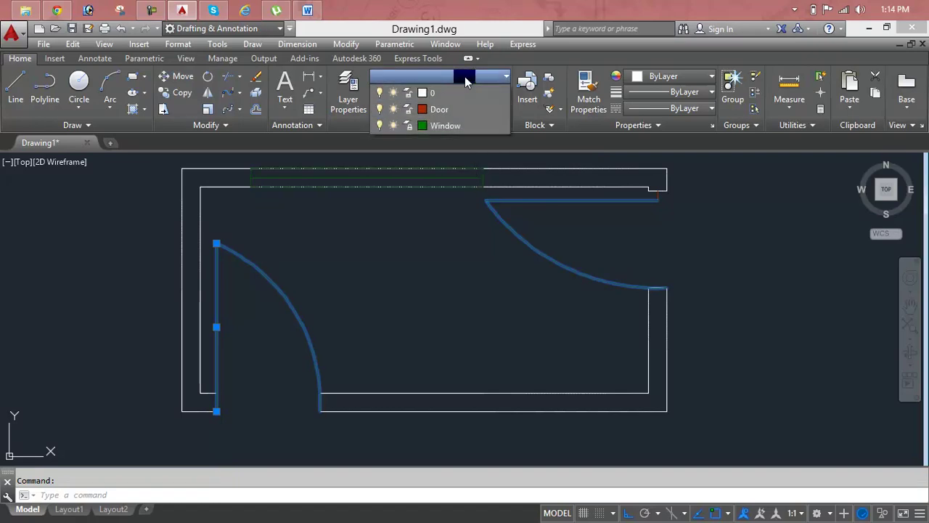
pyautogui.click(450, 112)
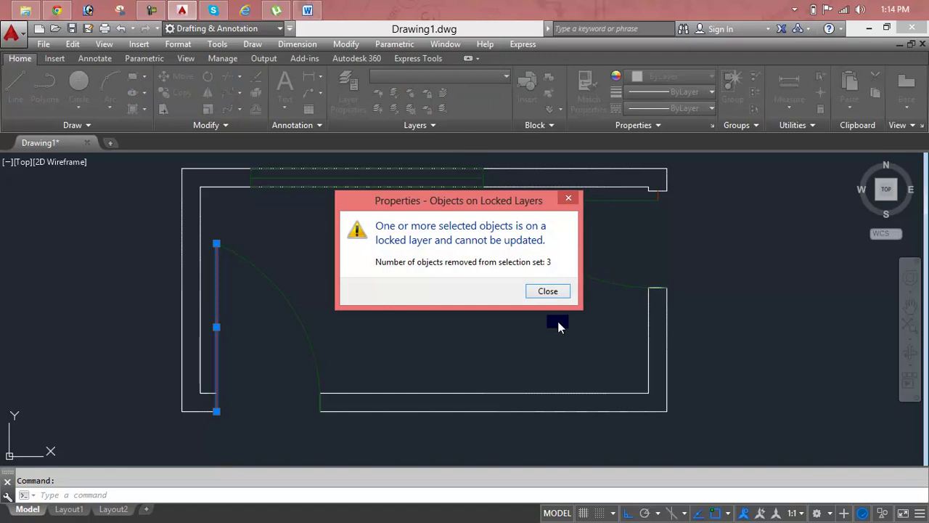
pyautogui.click(547, 291)
# - Unlock the Window layer from the Layer dropdown, leaving Door current
pyautogui.click(542, 290)
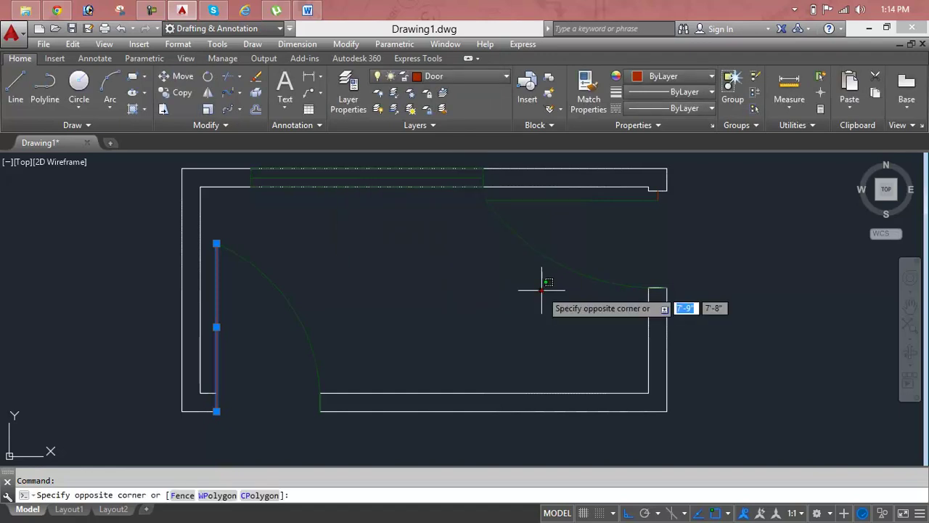
pyautogui.click(540, 287)
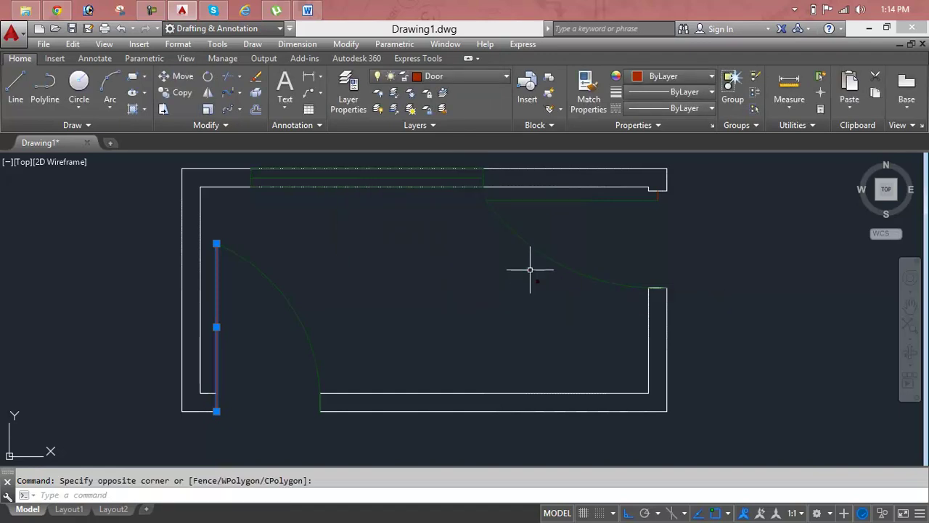
pyautogui.click(412, 79)
pyautogui.click(411, 126)
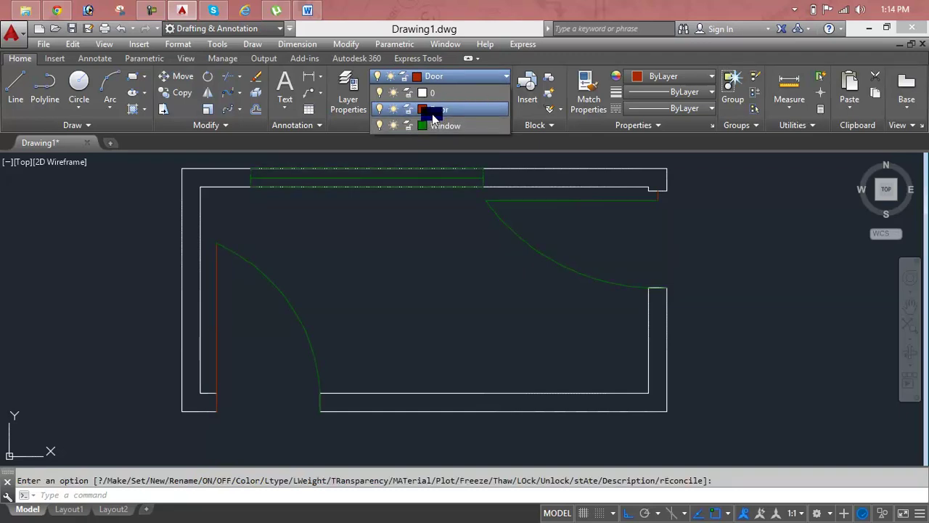
pyautogui.click(432, 112)
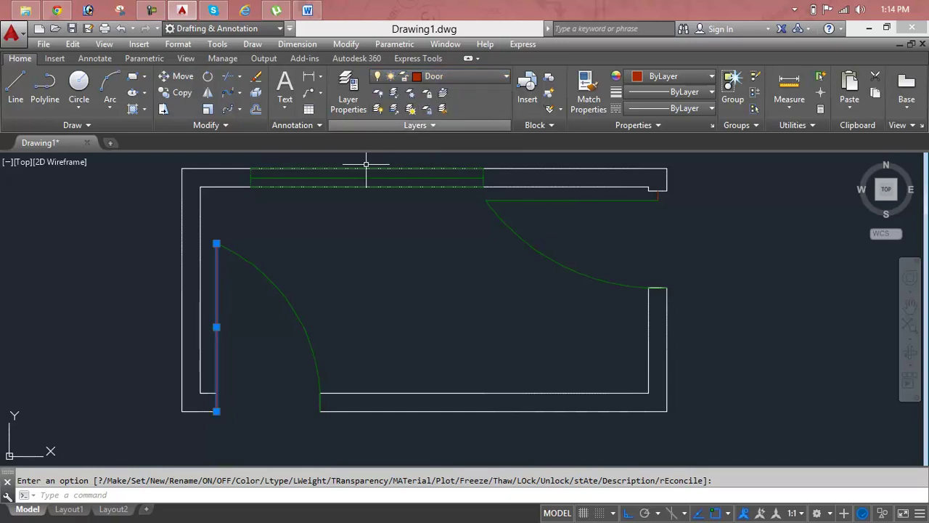
# - Reassign both door arcs and the door line to the Door layer, toggle Door's lock, and dismiss the warning
pyautogui.click(295, 308)
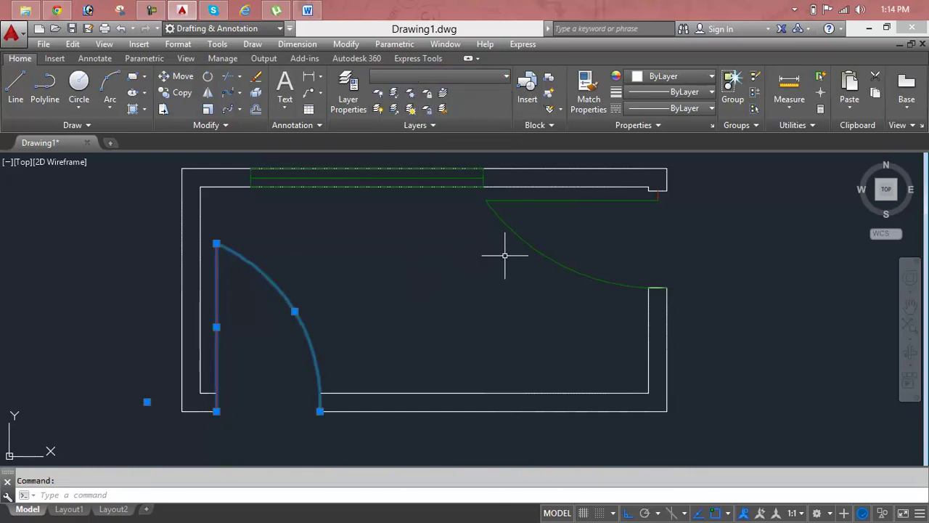
pyautogui.click(523, 240)
pyautogui.click(517, 200)
pyautogui.click(518, 201)
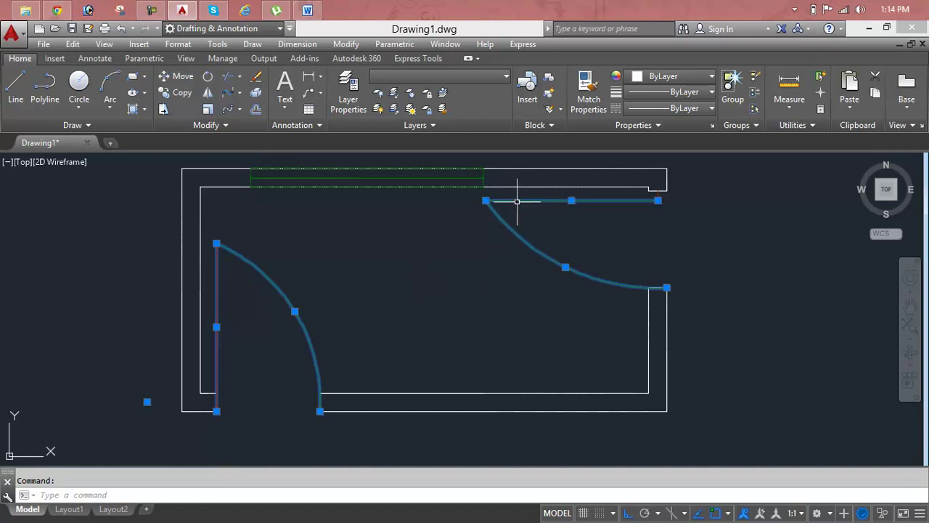
pyautogui.click(405, 77)
pyautogui.click(414, 108)
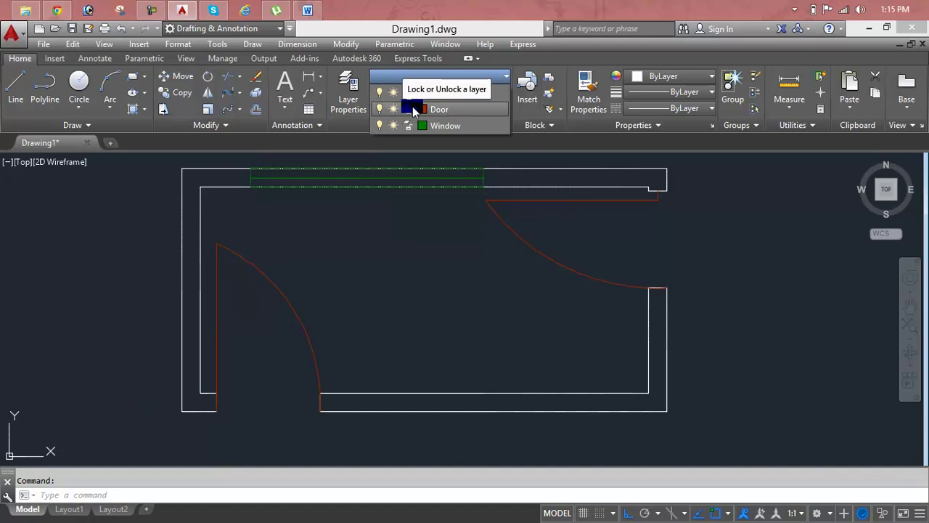
pyautogui.click(414, 109)
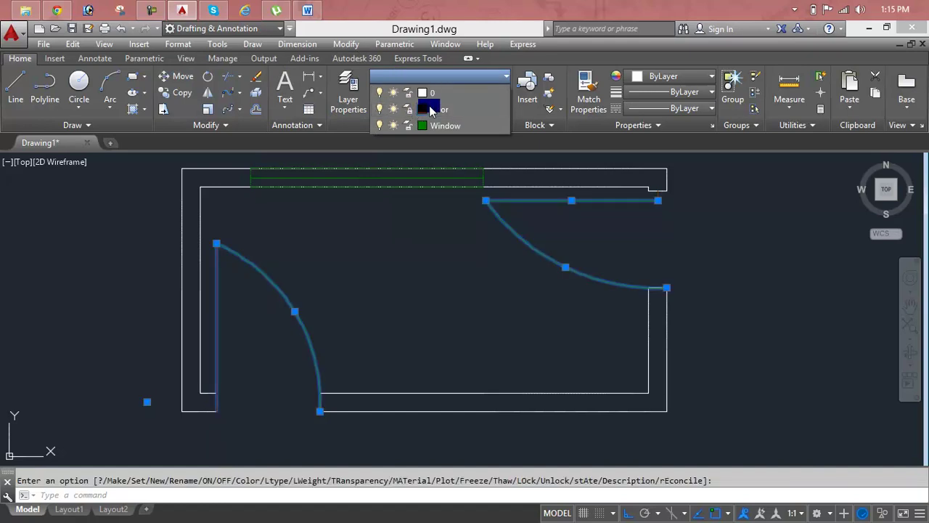
pyautogui.click(432, 109)
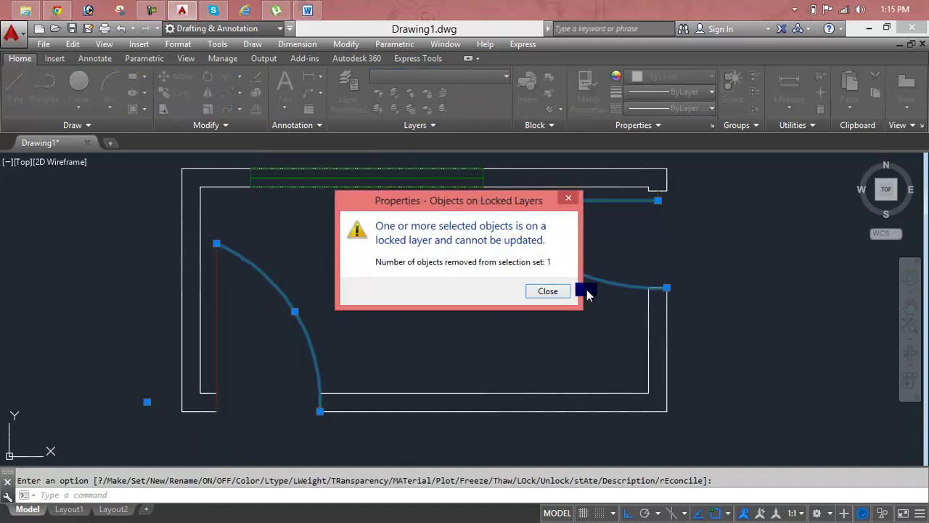
pyautogui.click(563, 296)
pyautogui.click(516, 297)
pyautogui.click(508, 297)
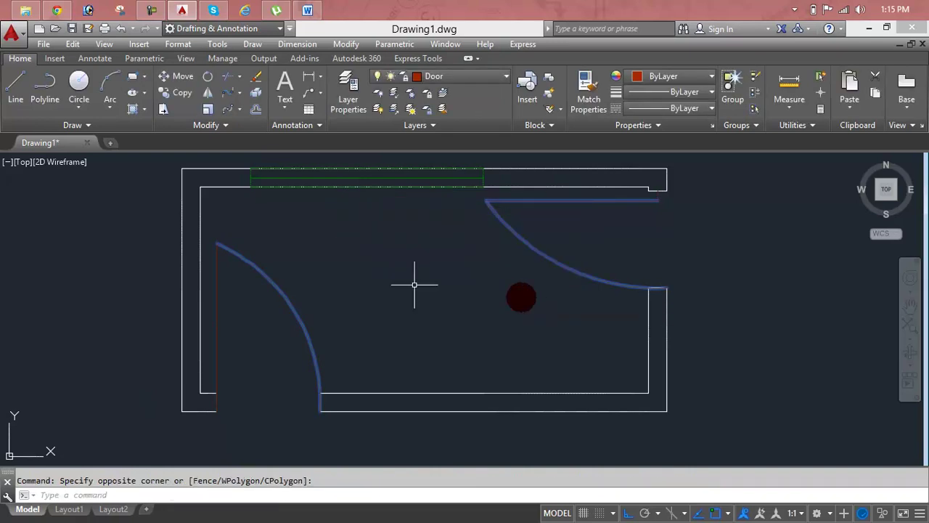
pyautogui.click(284, 292)
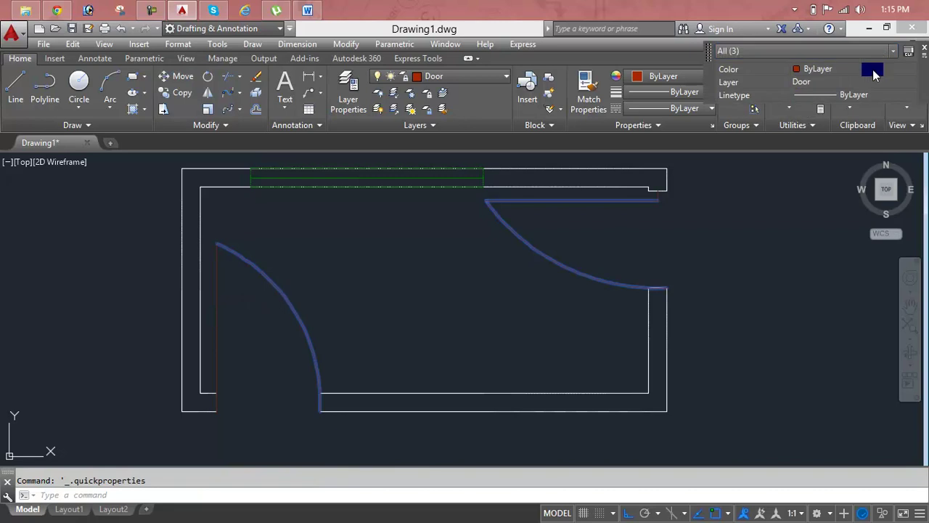
pyautogui.click(608, 279)
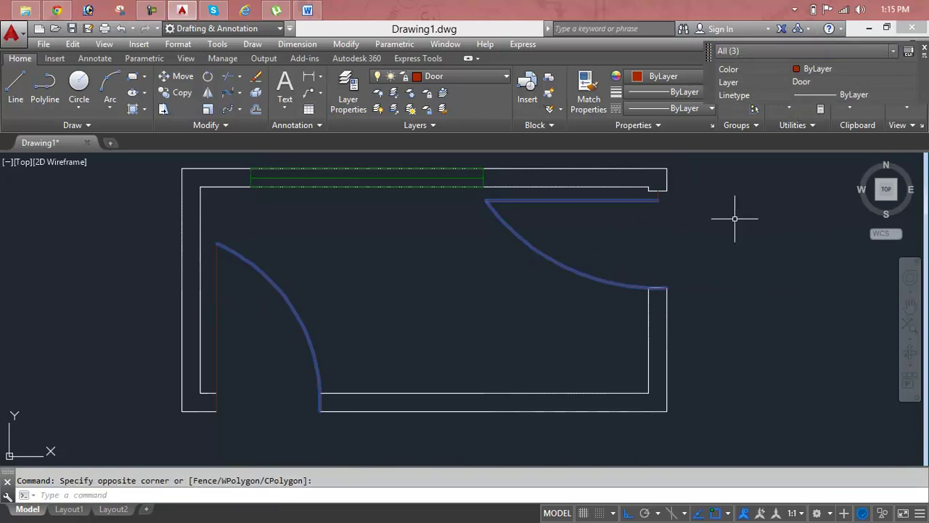
pyautogui.press('Delete')
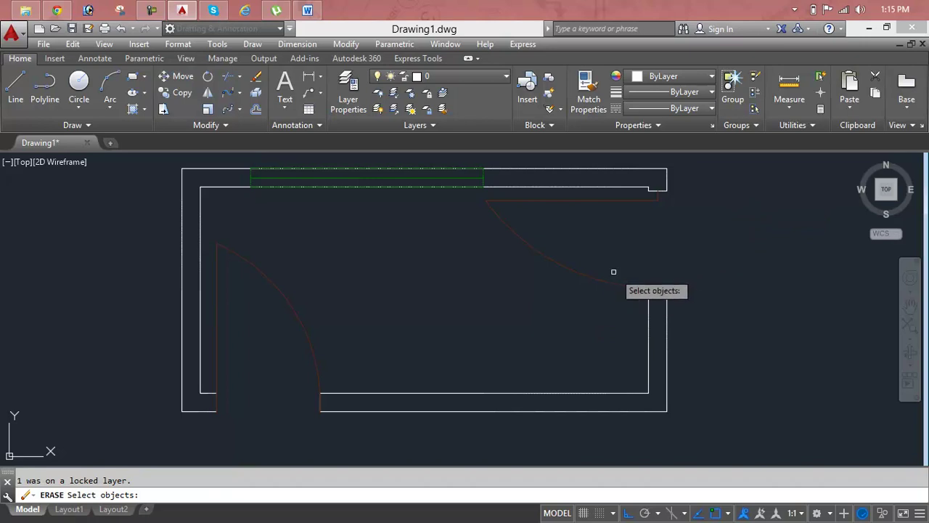
pyautogui.click(446, 186)
pyautogui.press('Return')
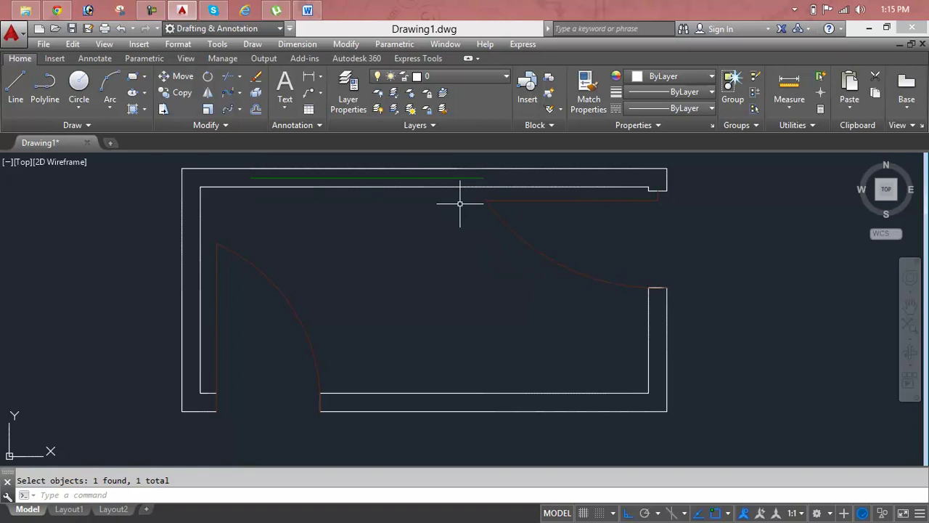
pyautogui.hotkey('ctrl', 'z')
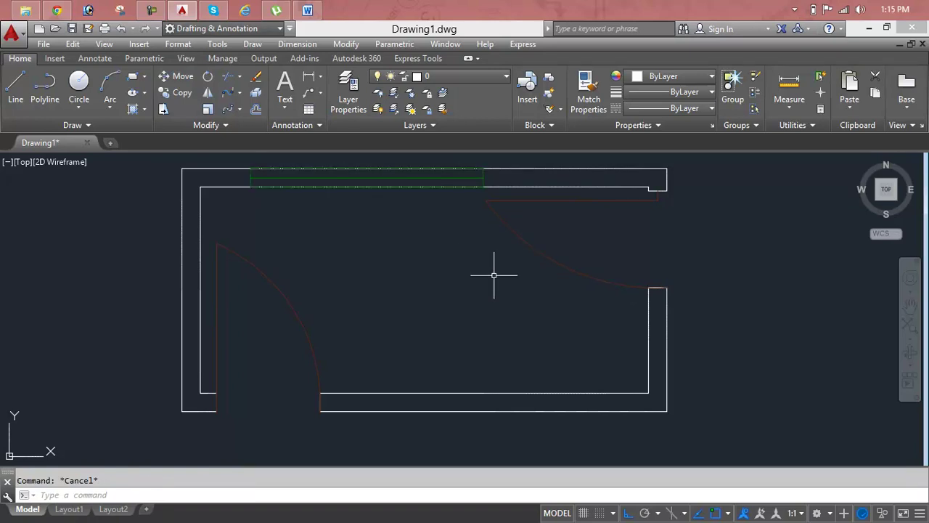
# - Lock the Window layer and test a selection window over the walls, then cancel it
pyautogui.click(452, 76)
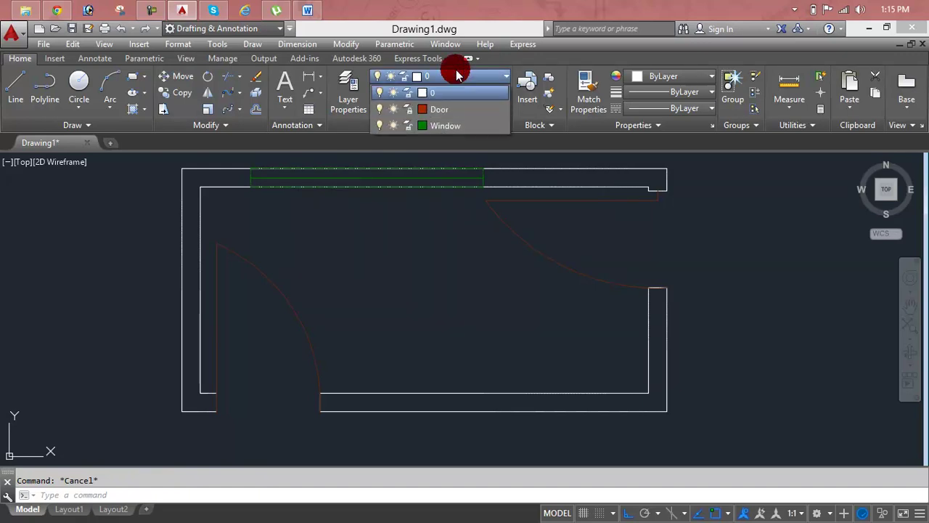
pyautogui.click(410, 127)
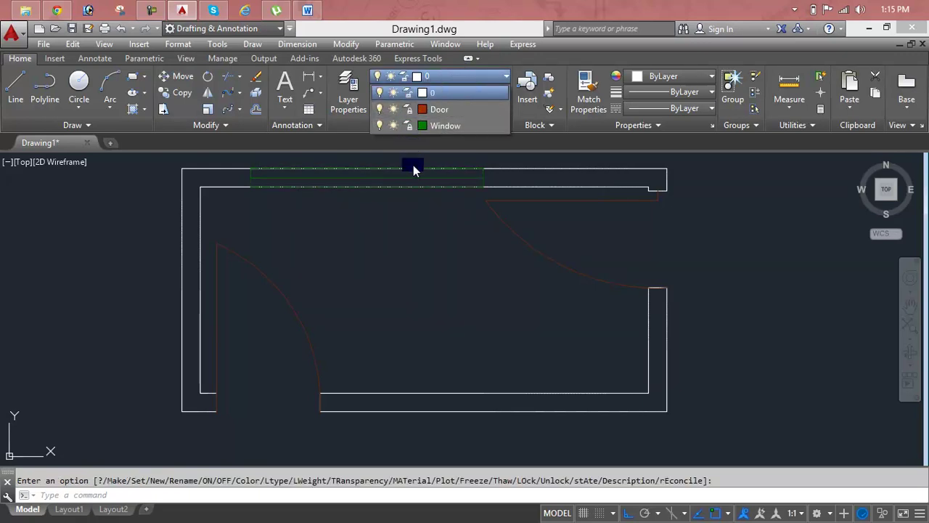
pyautogui.click(413, 170)
pyautogui.click(415, 168)
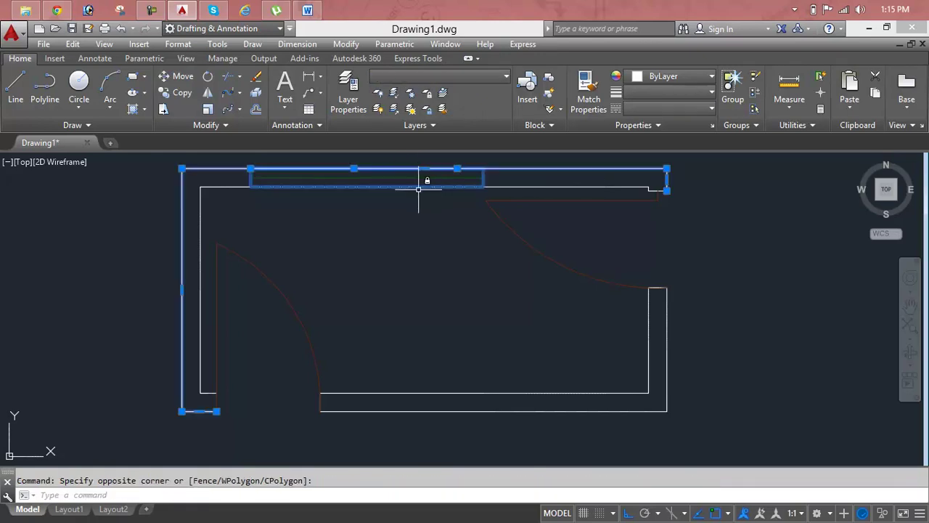
pyautogui.click(423, 222)
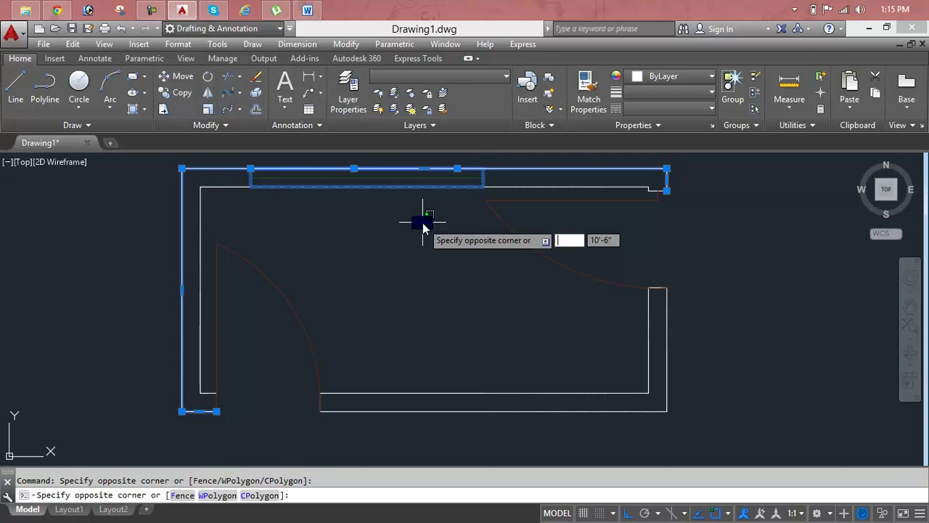
pyautogui.press('Escape')
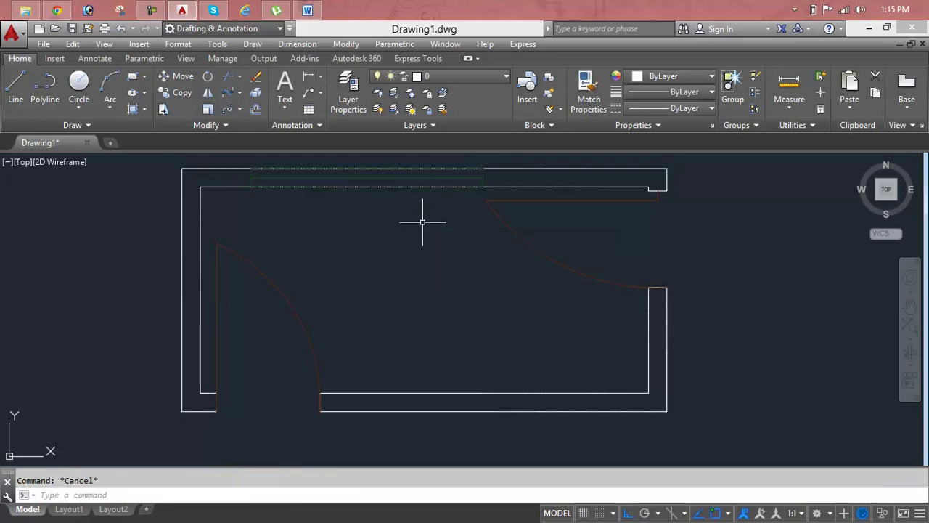
# - Check the layer list and reopen the Layer Properties Manager
pyautogui.click(438, 78)
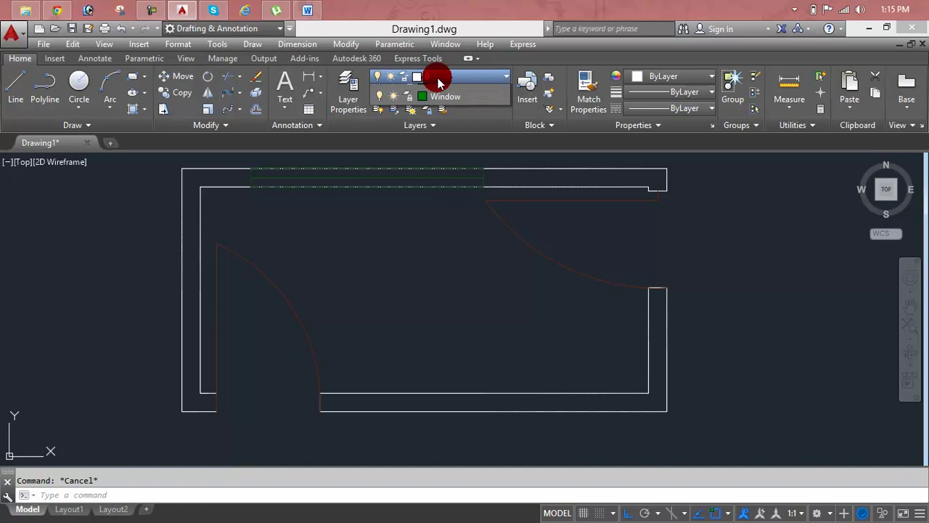
pyautogui.click(354, 83)
pyautogui.click(356, 86)
# - Scroll to the Linetype column and pick GAS_LINE as layer 0's linetype
pyautogui.click(298, 122)
pyautogui.click(300, 110)
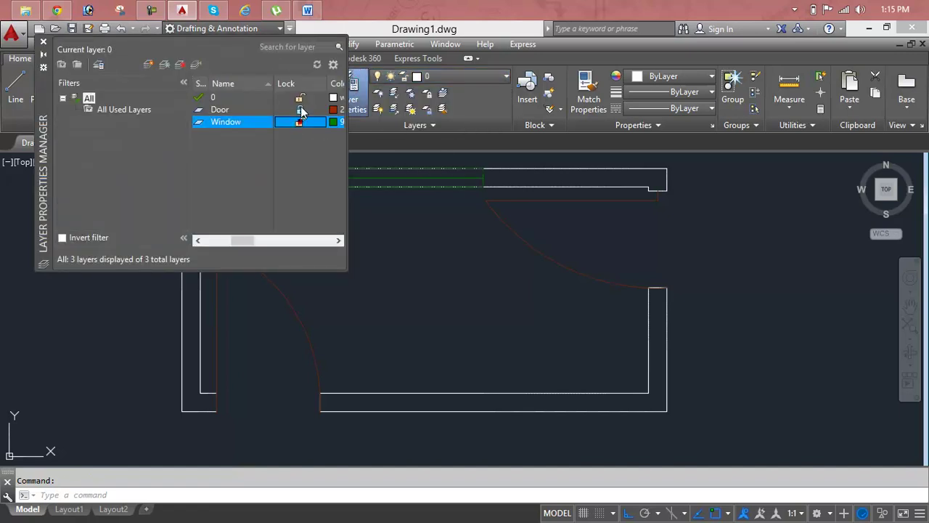
pyautogui.click(339, 242)
pyautogui.click(339, 242)
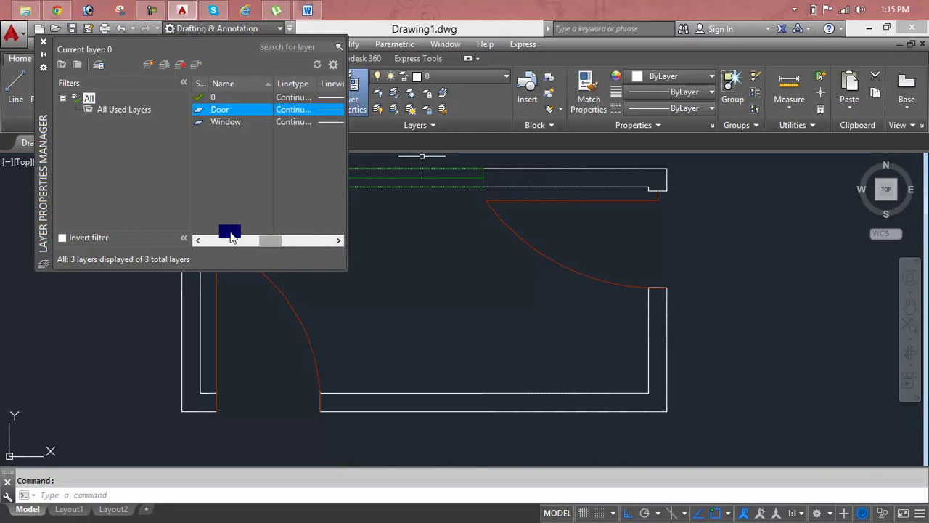
pyautogui.click(199, 243)
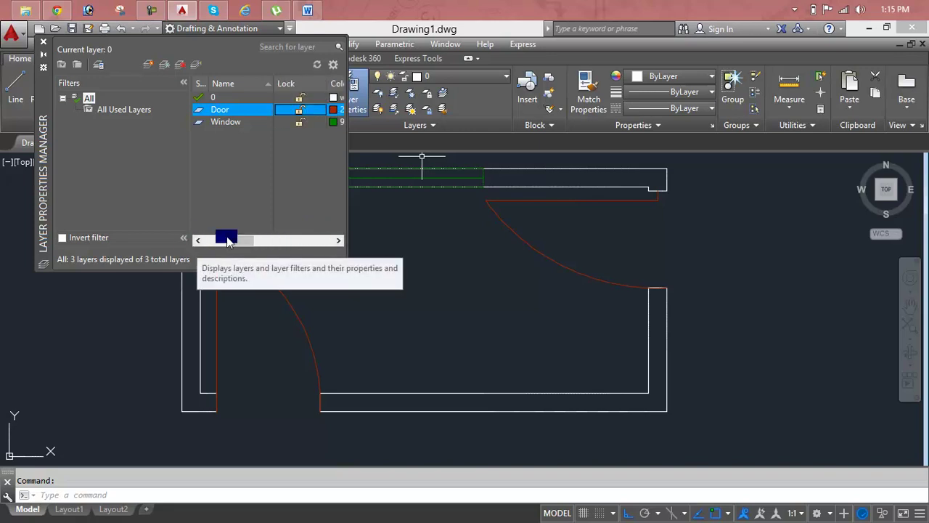
pyautogui.click(339, 240)
pyautogui.click(340, 242)
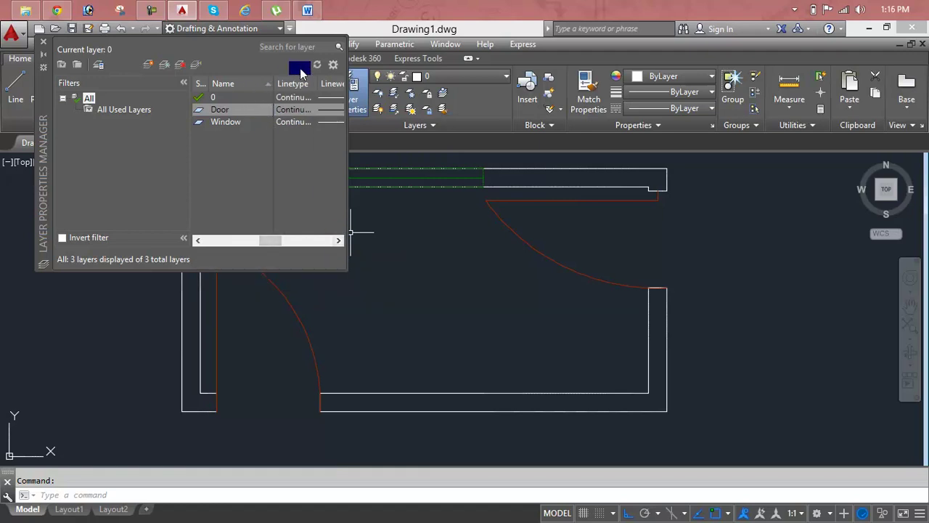
pyautogui.click(294, 98)
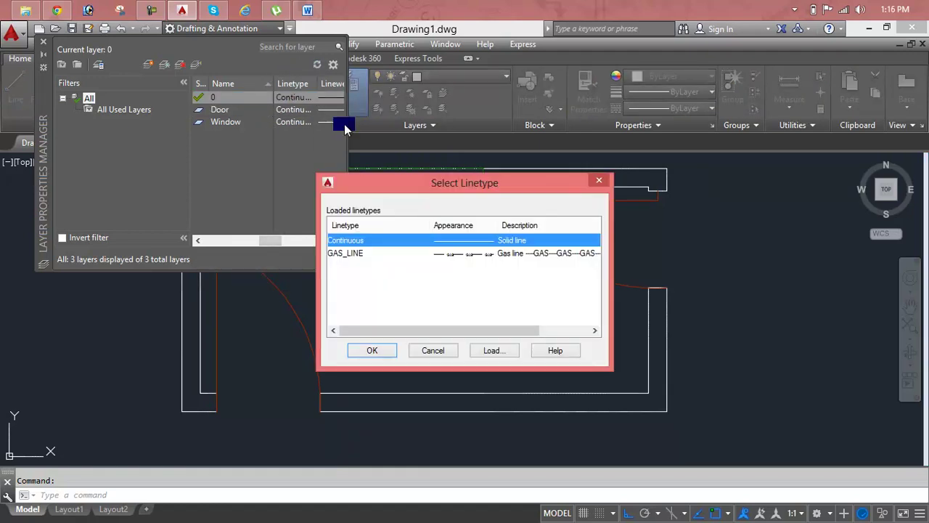
pyautogui.click(426, 252)
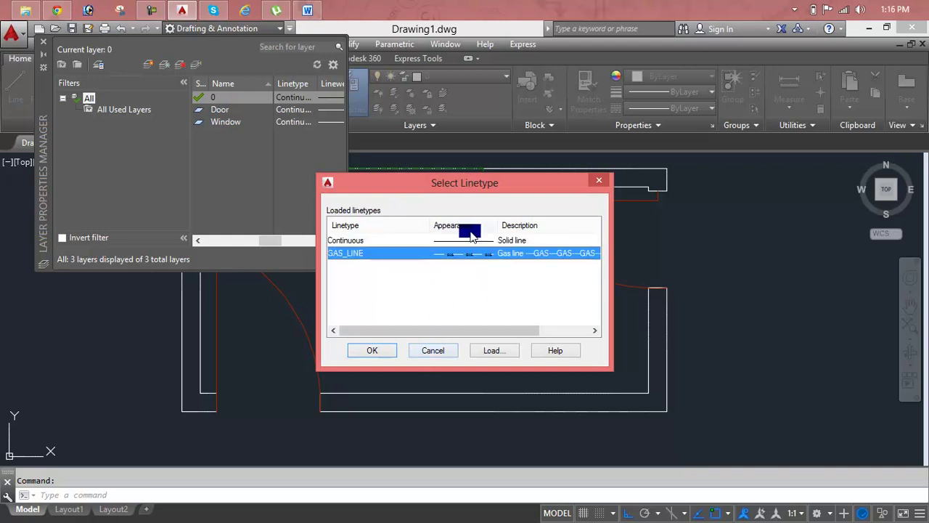
# - Load the BATTING linetype from the linetype file and apply GAS_LINE to layer 0
pyautogui.click(494, 350)
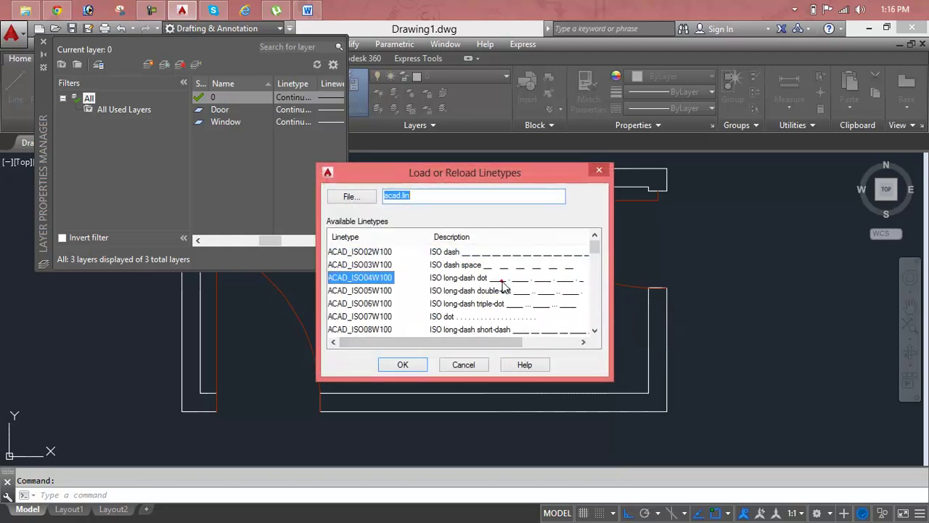
pyautogui.click(508, 279)
pyautogui.scroll(-1, 509, 280)
pyautogui.click(504, 279)
pyautogui.scroll(-2, 504, 280)
pyautogui.scroll(-1, 507, 320)
pyautogui.click(506, 330)
pyautogui.click(409, 367)
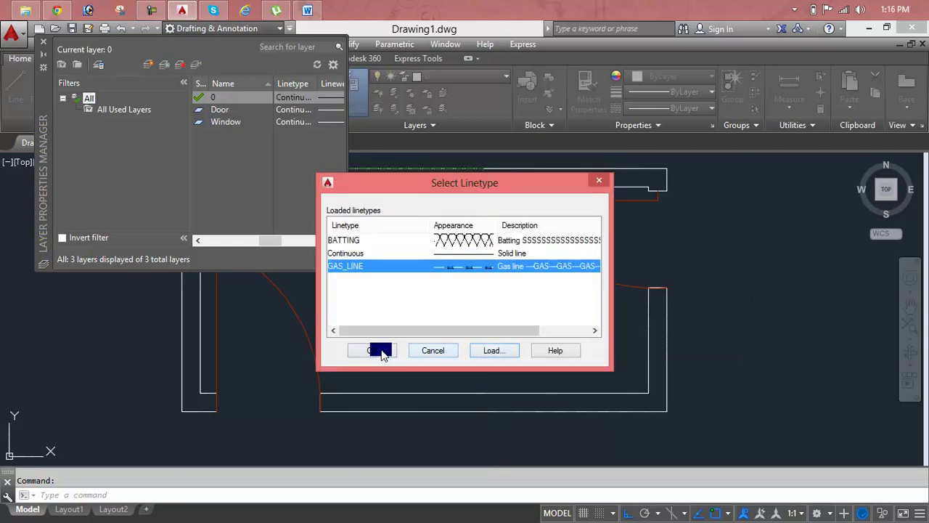
pyautogui.click(381, 350)
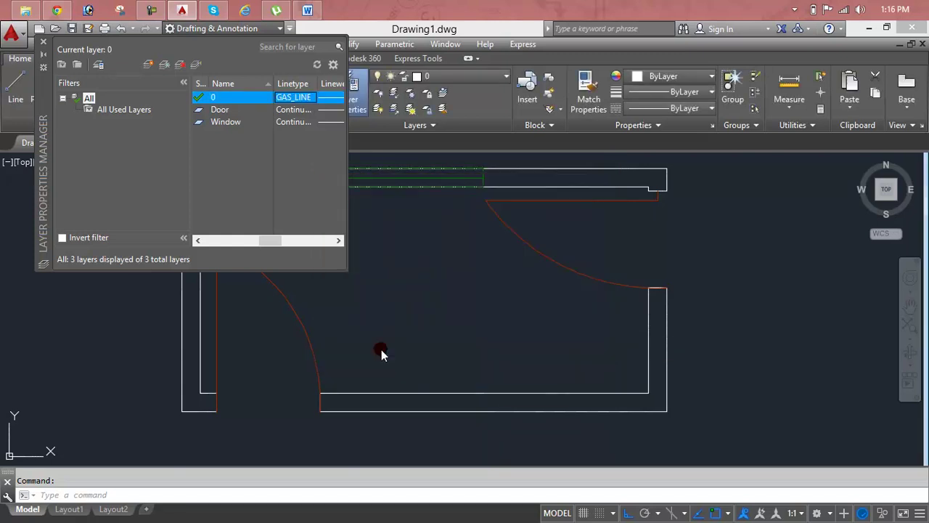
# - Set the Door layer's linetype to BATTING
pyautogui.click(300, 111)
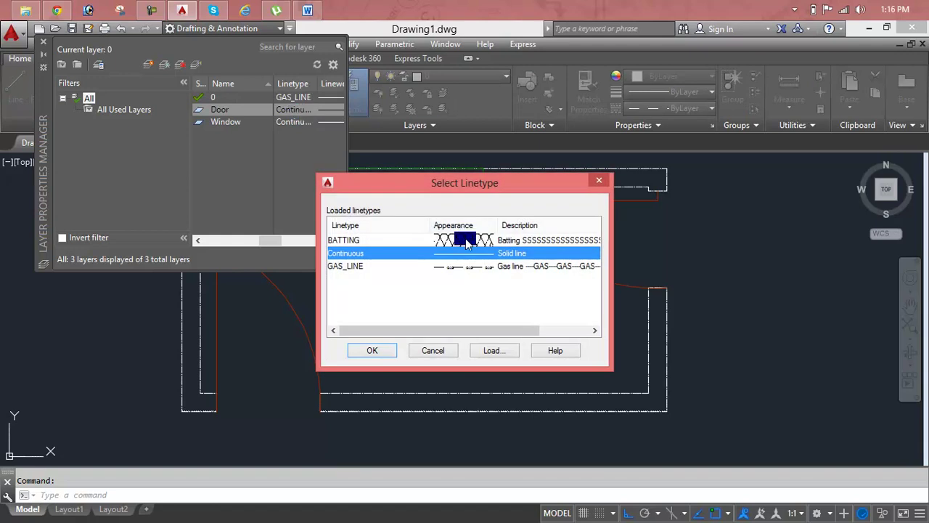
pyautogui.click(465, 240)
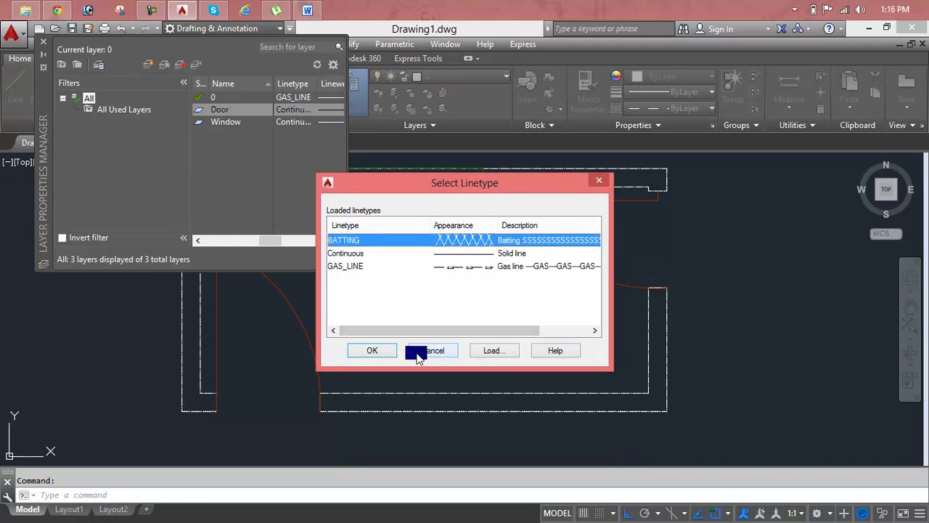
pyautogui.click(387, 352)
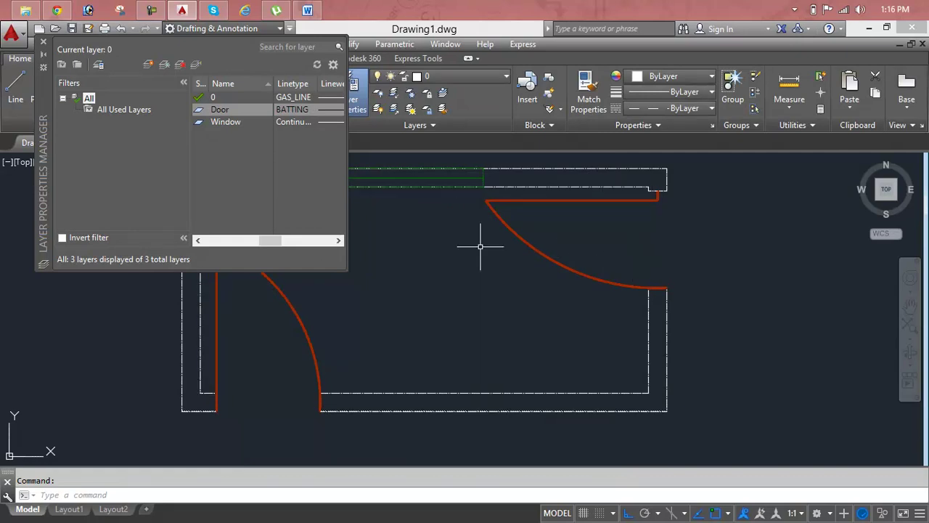
# - Set the Door layer's lineweight to 0.80 mm
pyautogui.click(339, 241)
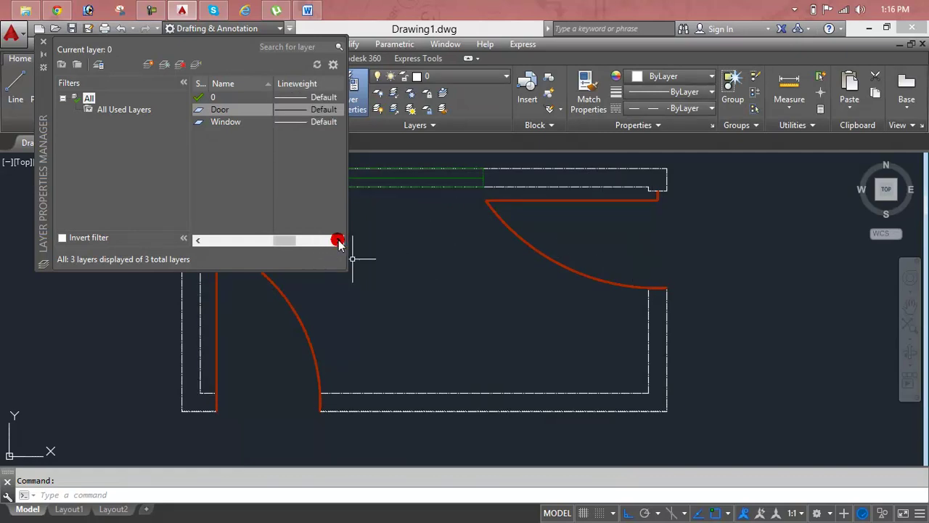
pyautogui.click(319, 109)
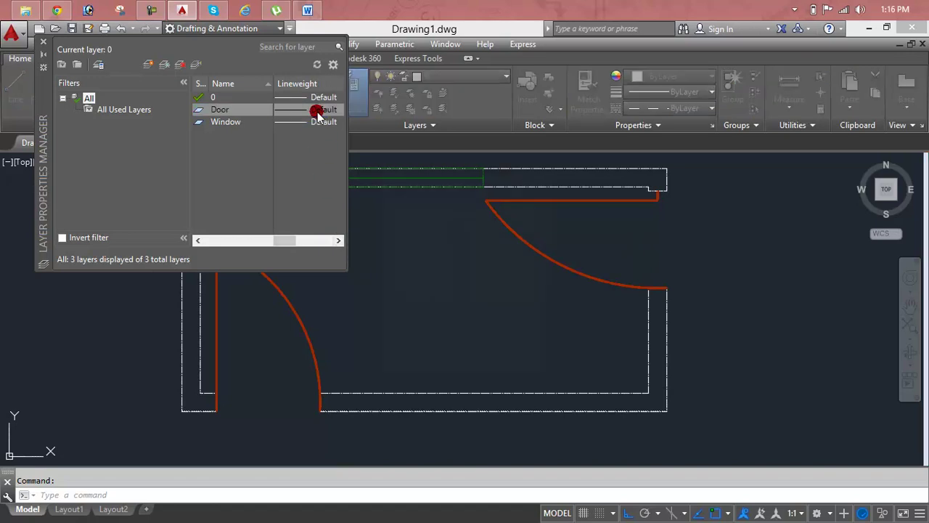
pyautogui.click(418, 306)
pyautogui.scroll(-4, 421, 276)
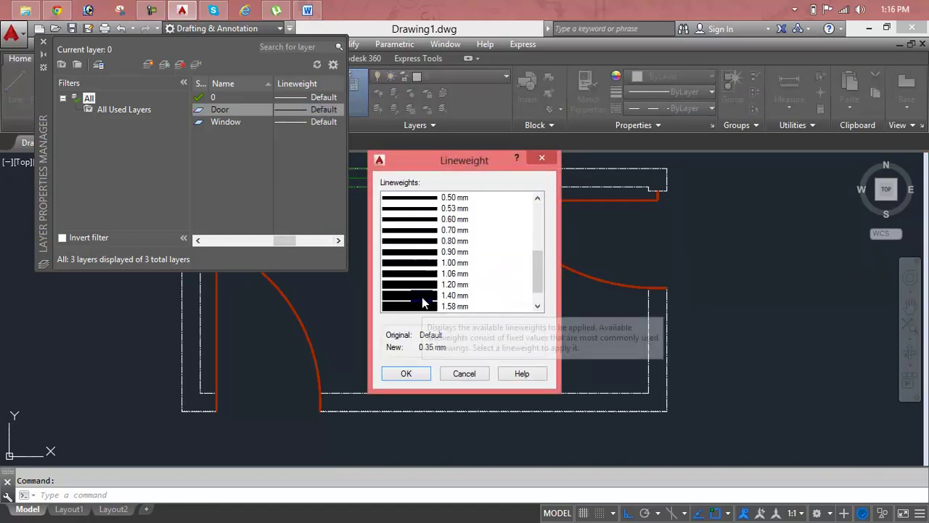
pyautogui.click(421, 243)
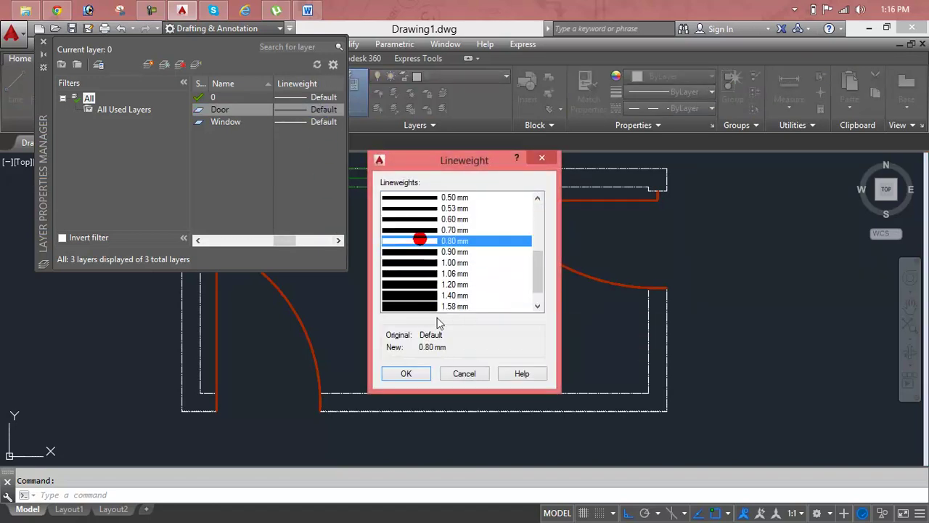
pyautogui.click(411, 373)
# - Set the Door layer's transparency to 70 and close the Layer Properties Manager
pyautogui.moveTo(285, 240); pyautogui.dragTo(334, 243)
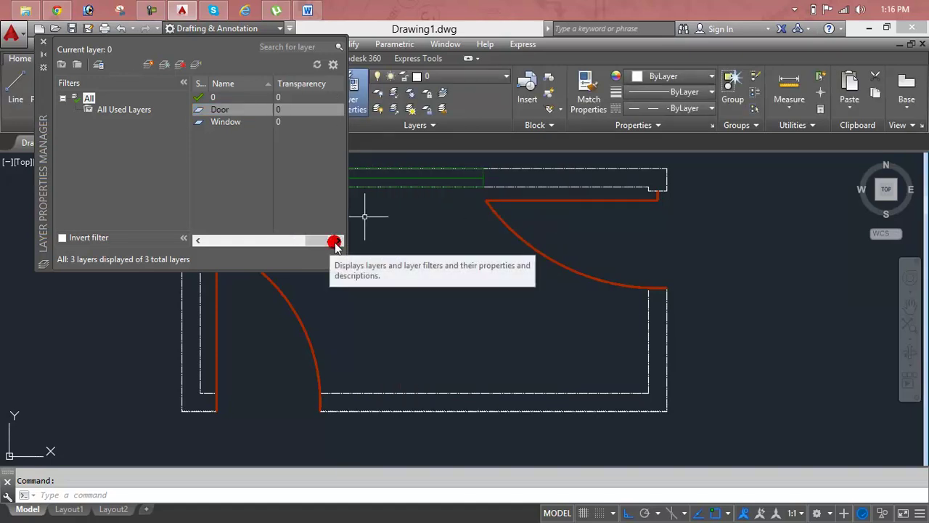
pyautogui.click(303, 118)
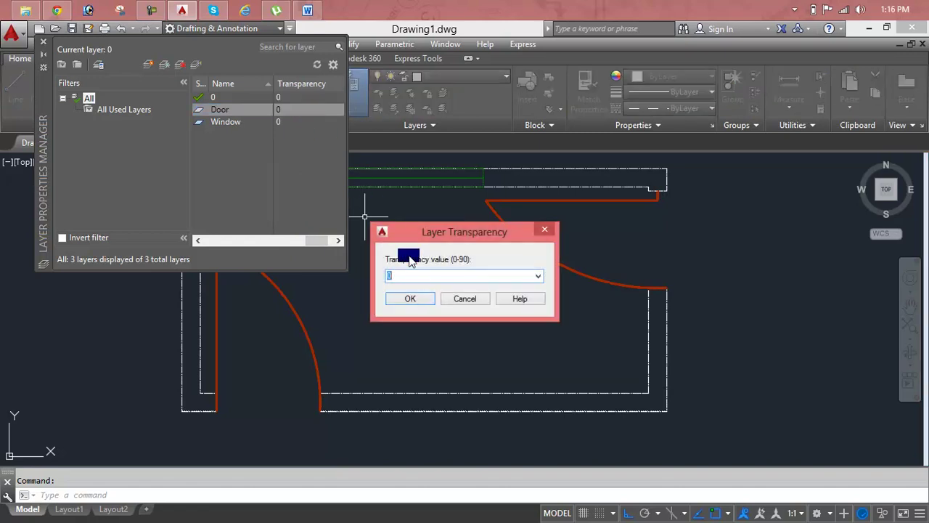
pyautogui.click(541, 279)
pyautogui.click(471, 355)
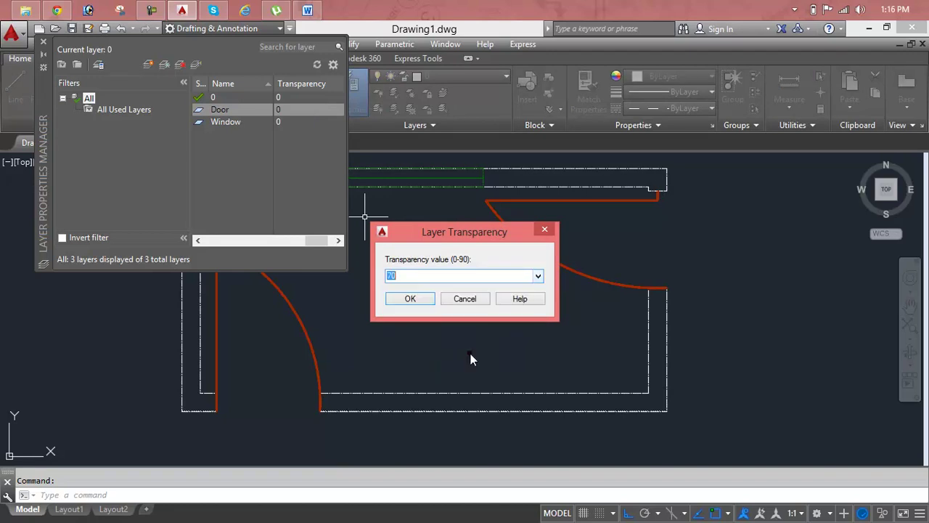
pyautogui.click(430, 296)
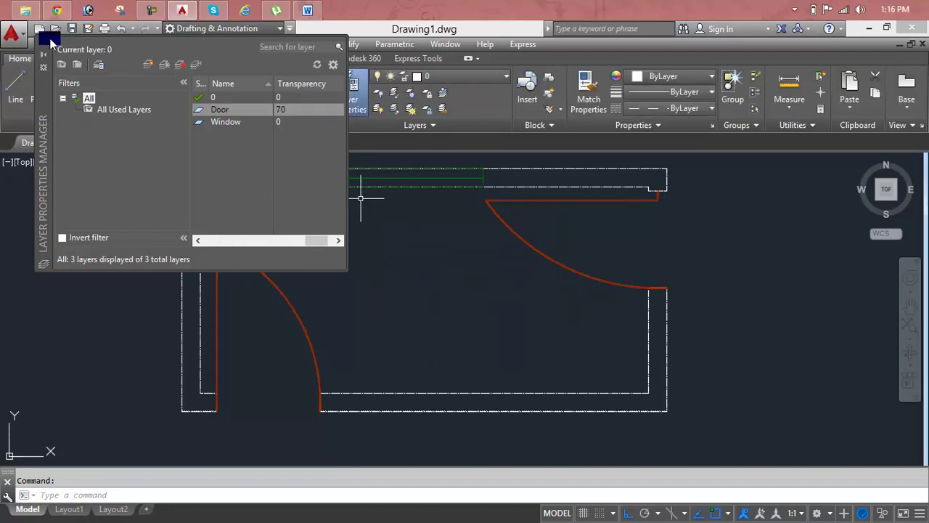
pyautogui.click(48, 40)
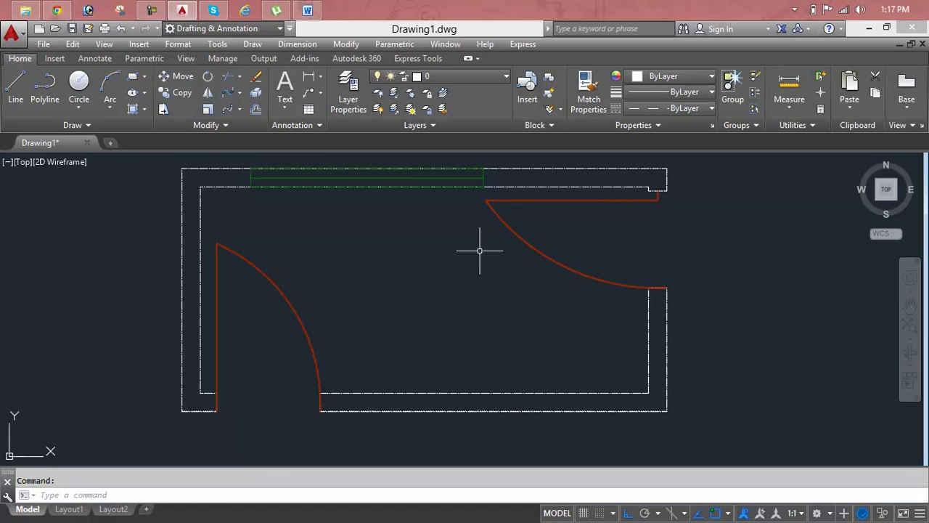
# - Drag the Locked Layer Fading slider in the expanded Layers panel toward 90%, then view the layer list
pyautogui.click(460, 124)
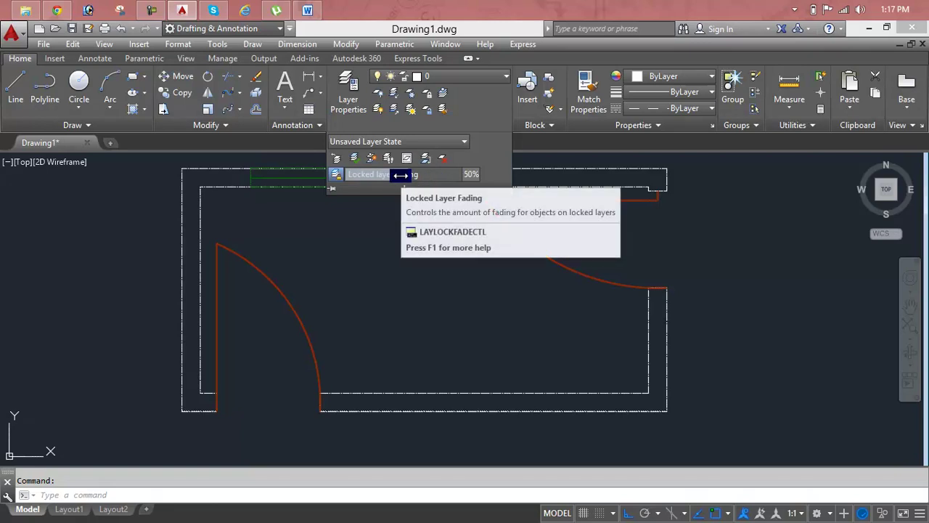
pyautogui.moveTo(425, 176); pyautogui.dragTo(534, 180)
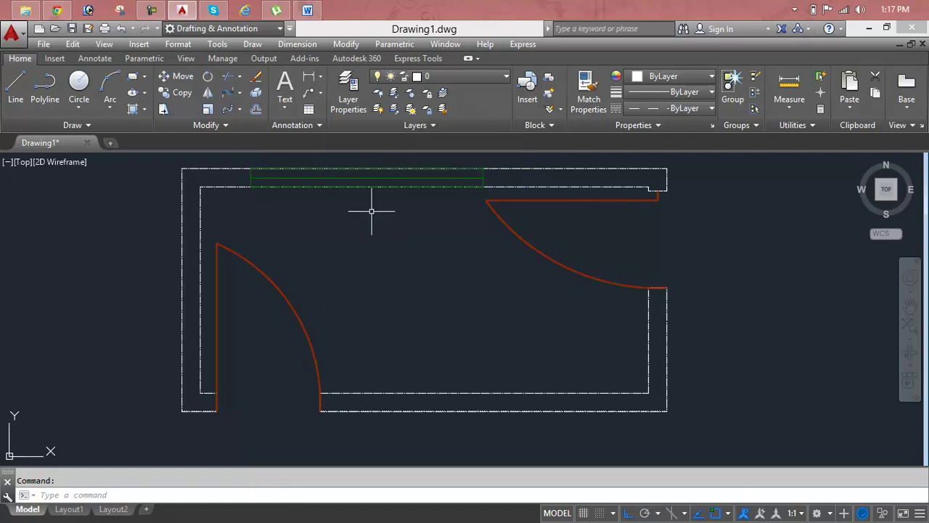
pyautogui.click(427, 85)
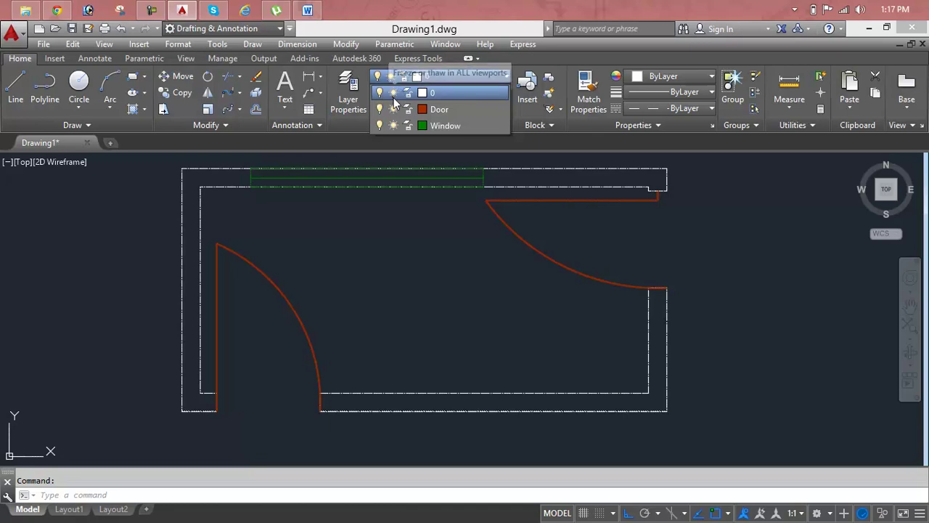
pyautogui.click(394, 95)
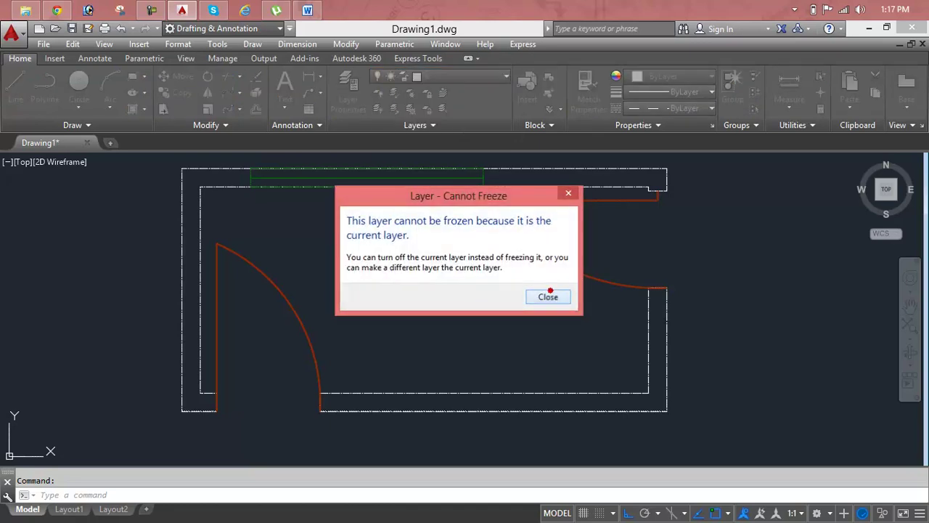
pyautogui.click(546, 295)
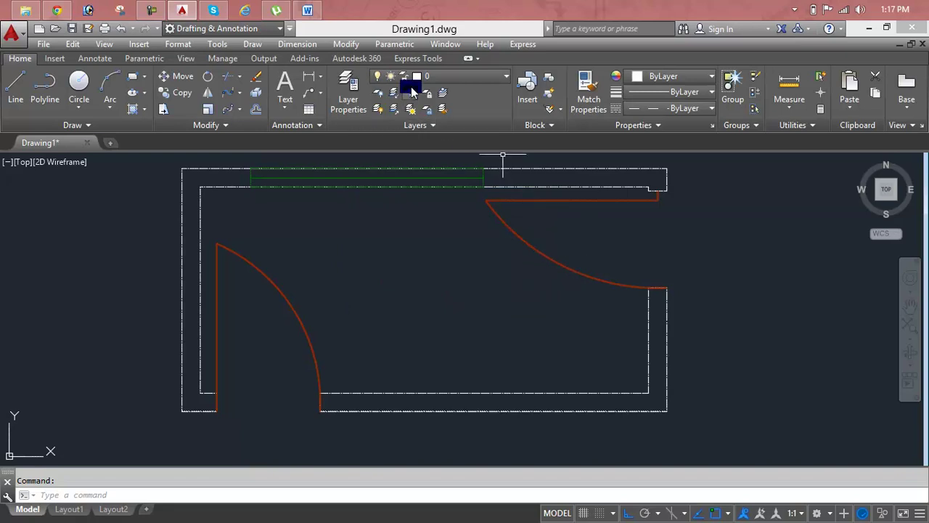
pyautogui.click(487, 80)
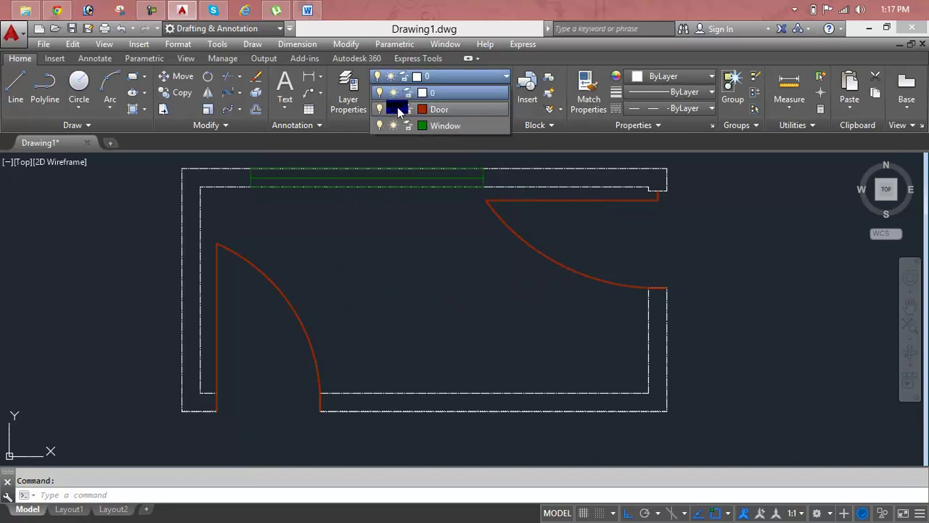
pyautogui.click(396, 109)
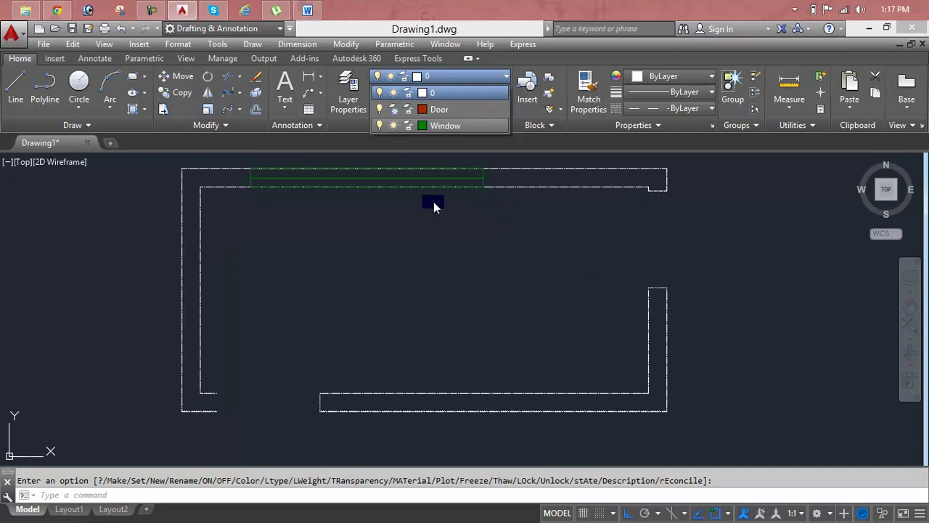
pyautogui.click(636, 208)
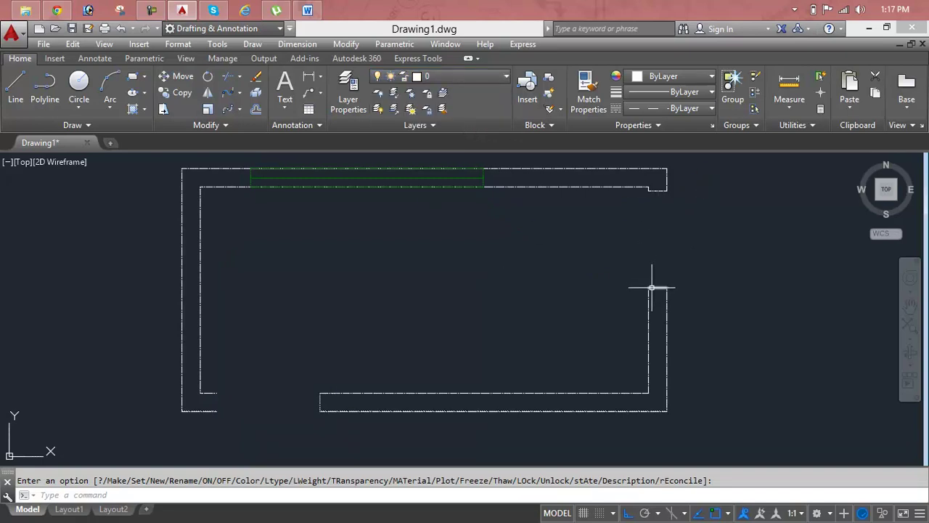
pyautogui.click(669, 204)
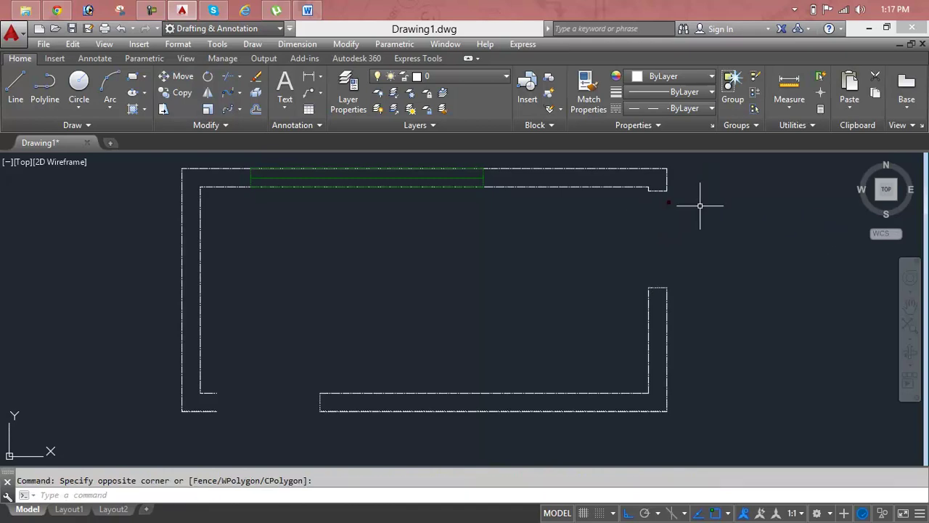
pyautogui.click(493, 257)
pyautogui.click(435, 76)
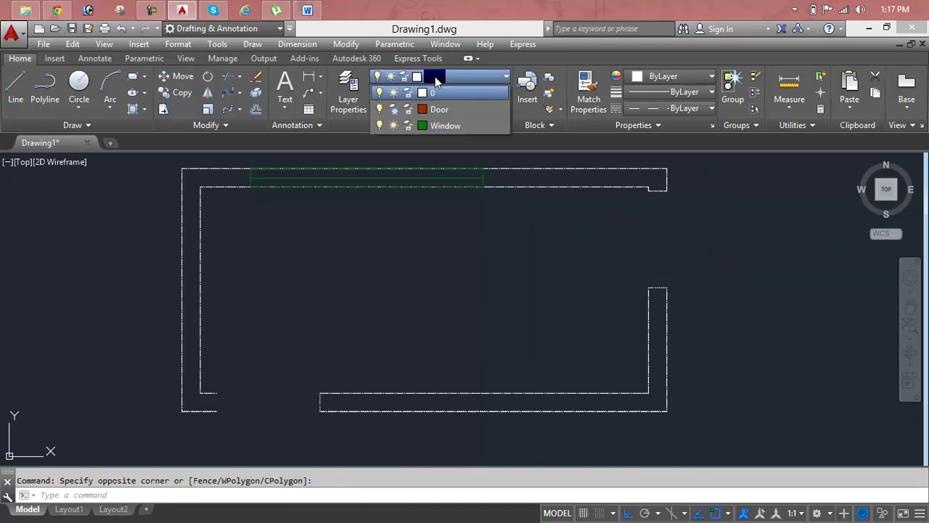
pyautogui.click(398, 114)
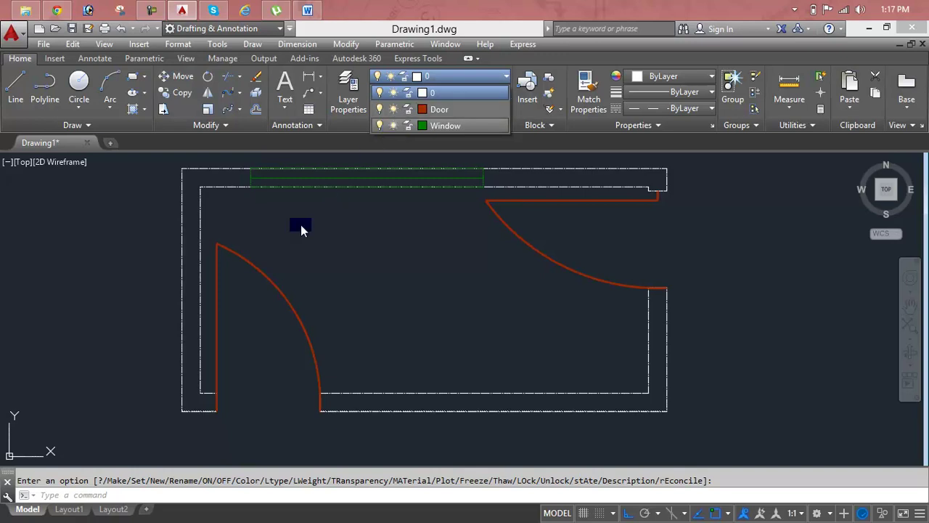
pyautogui.click(335, 202)
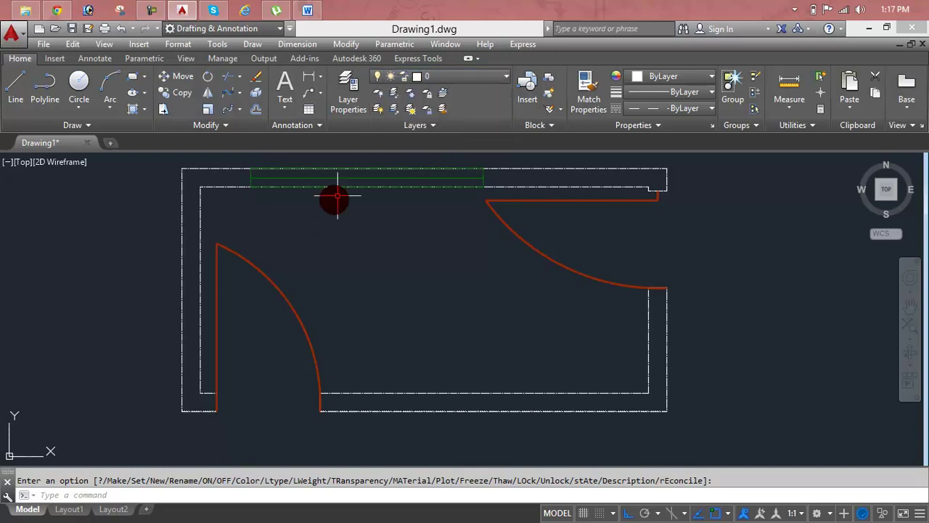
pyautogui.click(379, 95)
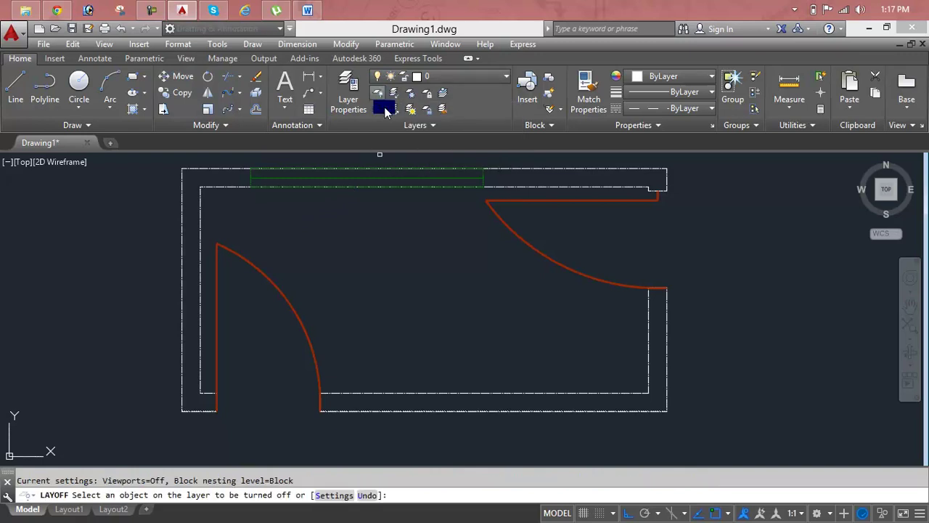
pyautogui.click(536, 251)
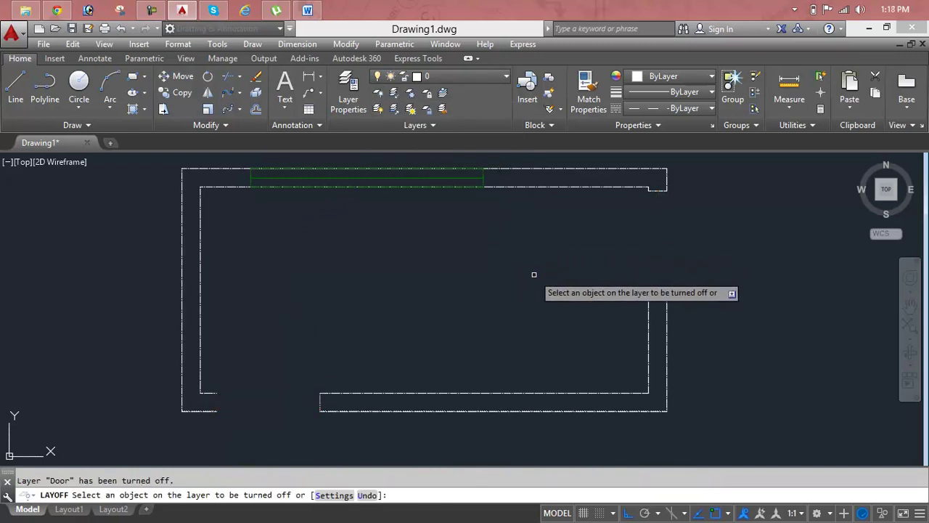
pyautogui.click(379, 101)
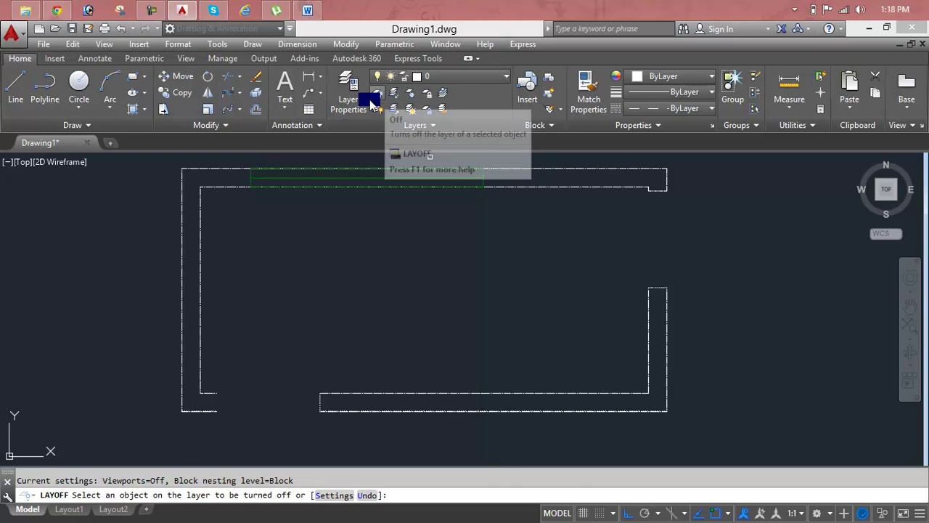
pyautogui.click(446, 78)
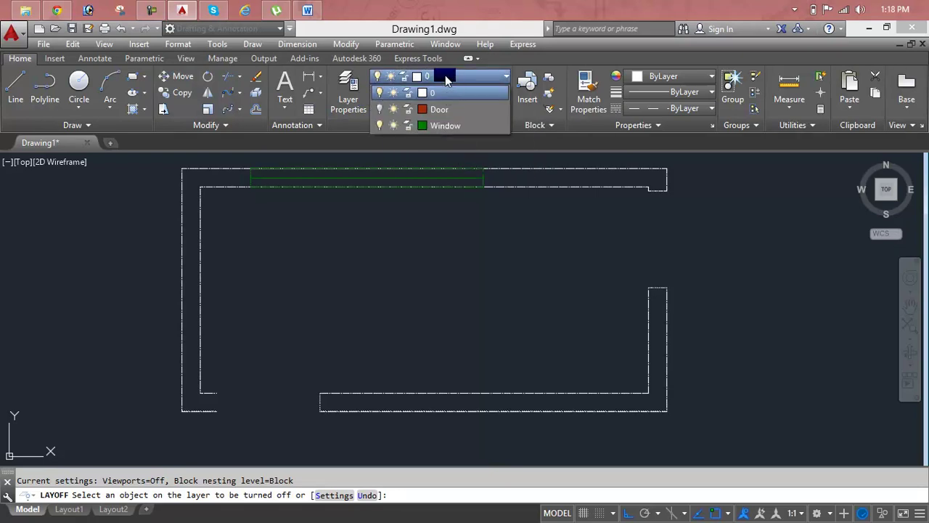
pyautogui.click(379, 109)
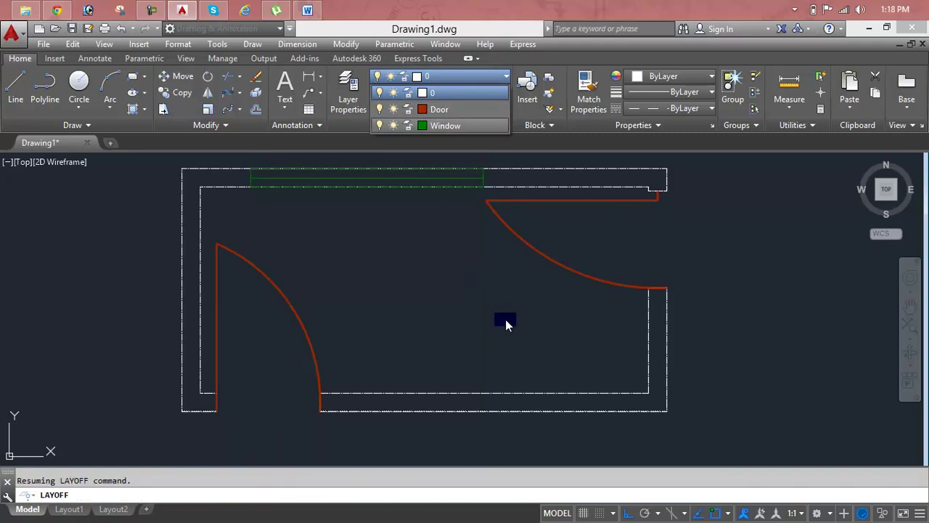
pyautogui.click(482, 260)
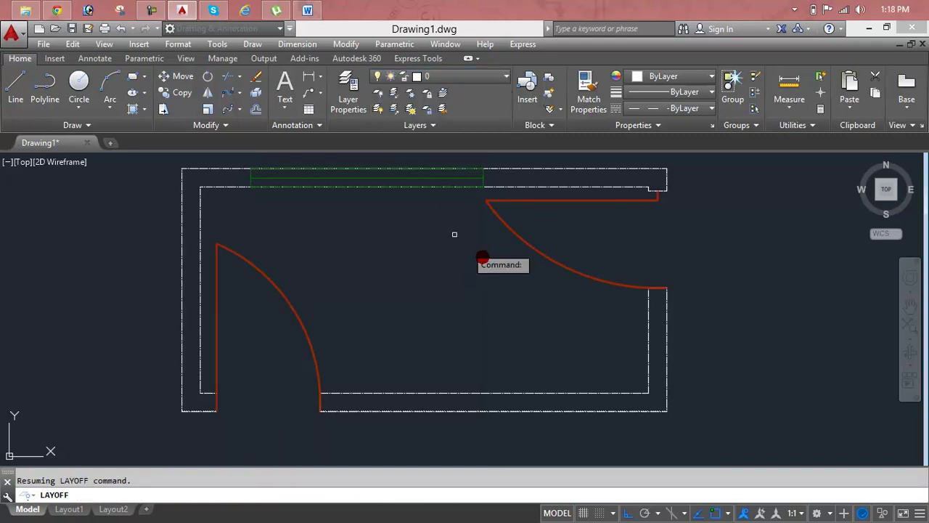
# - Run LAYISO on both door arcs and the two red door lines to isolate the Door layer
pyautogui.click(396, 98)
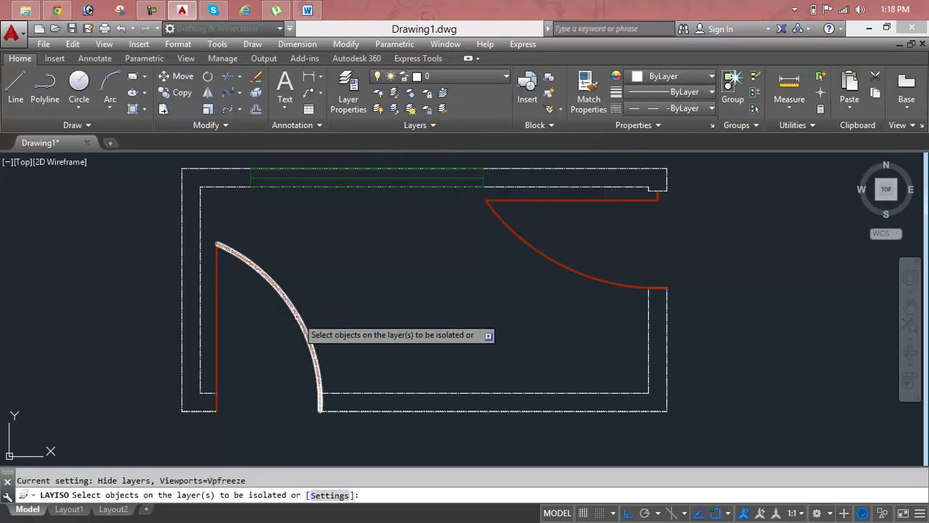
pyautogui.click(300, 318)
pyautogui.click(534, 248)
pyautogui.click(534, 201)
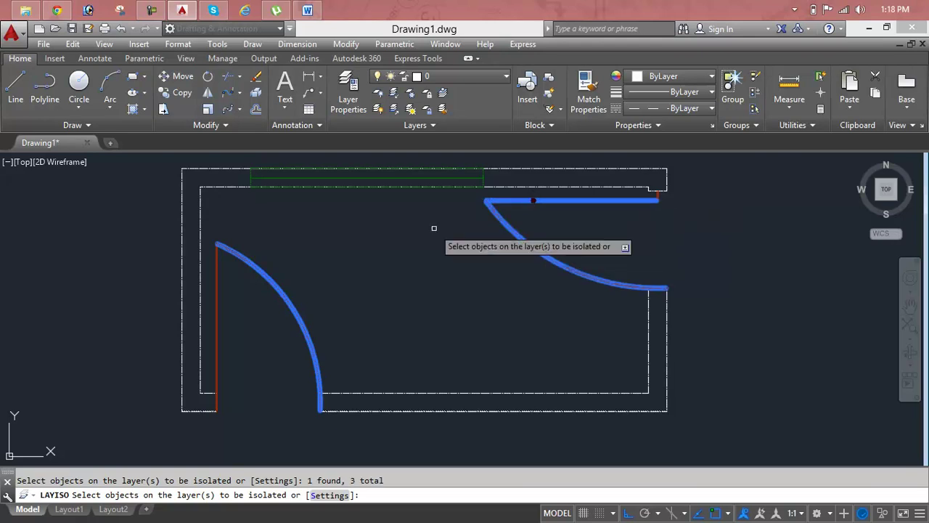
pyautogui.click(217, 283)
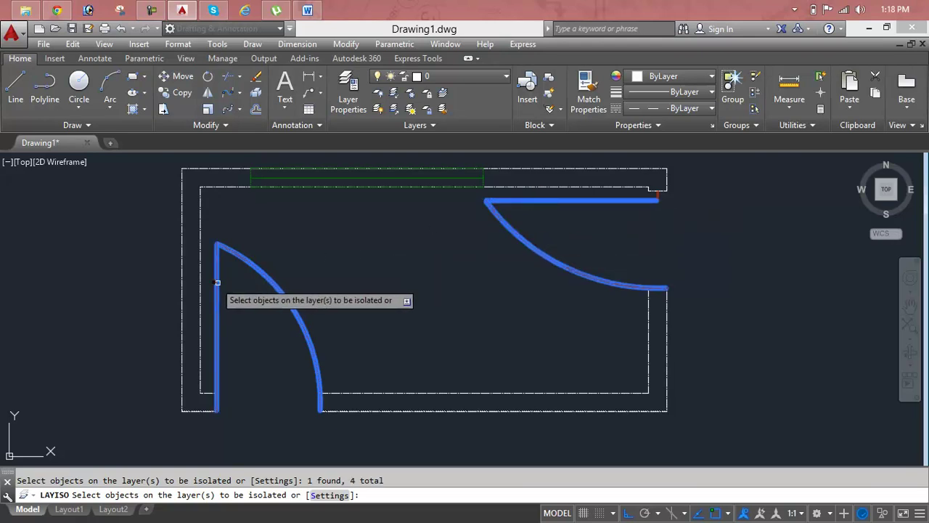
pyautogui.rightClick(362, 276)
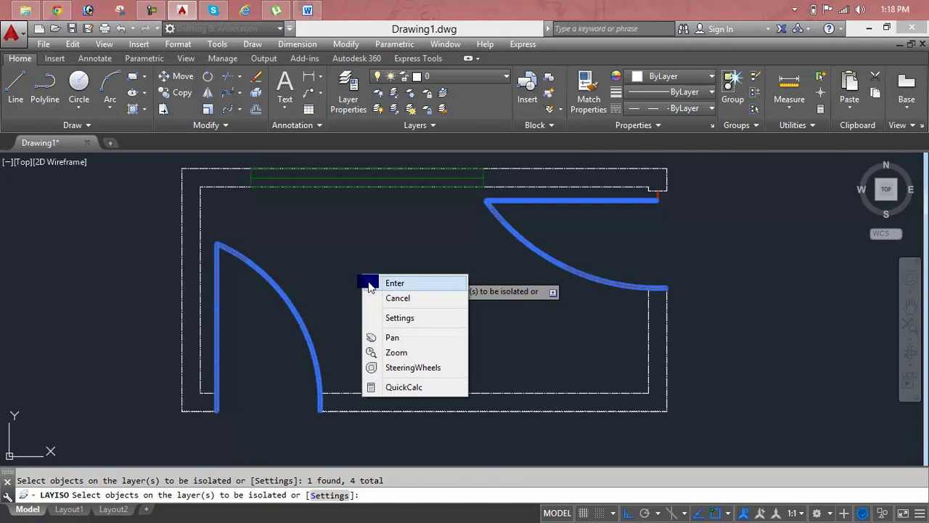
pyautogui.click(395, 283)
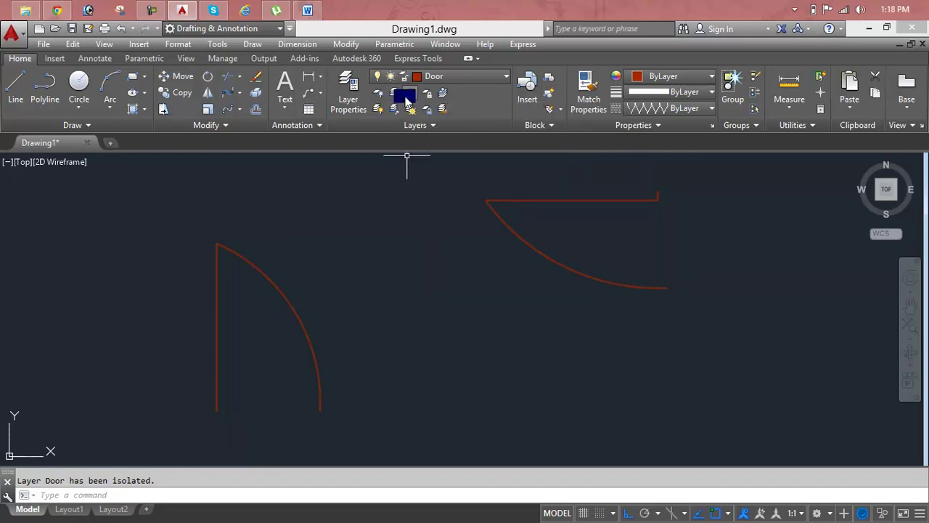
# - Turn layers 0 and Window back on, keeping the current Door layer on
pyautogui.click(457, 75)
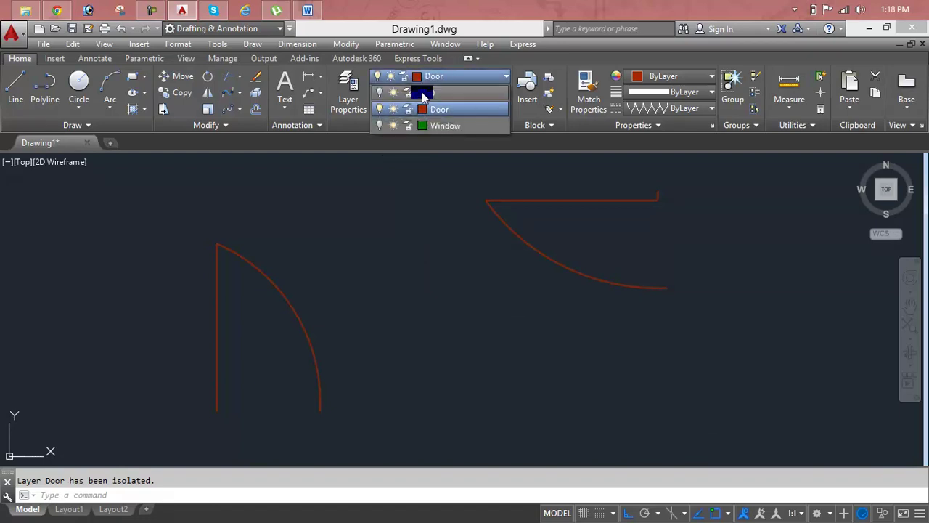
pyautogui.click(379, 110)
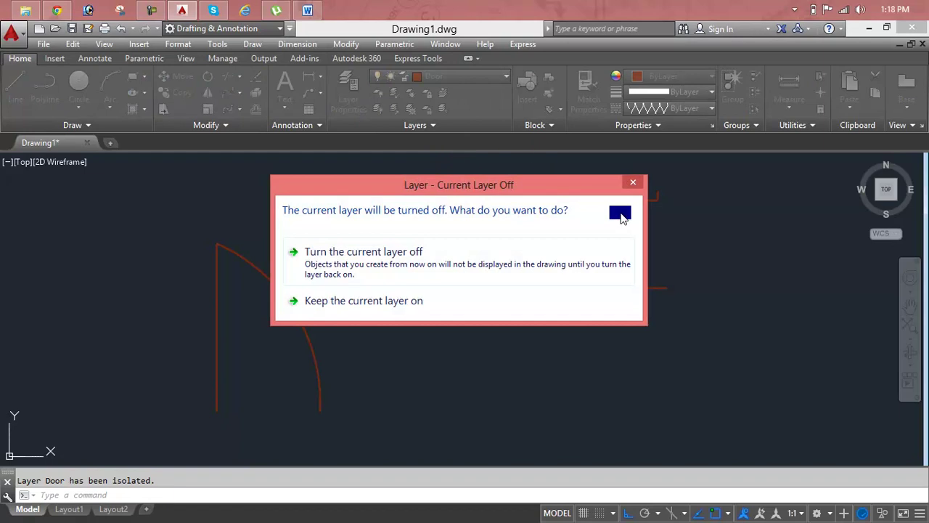
pyautogui.click(633, 182)
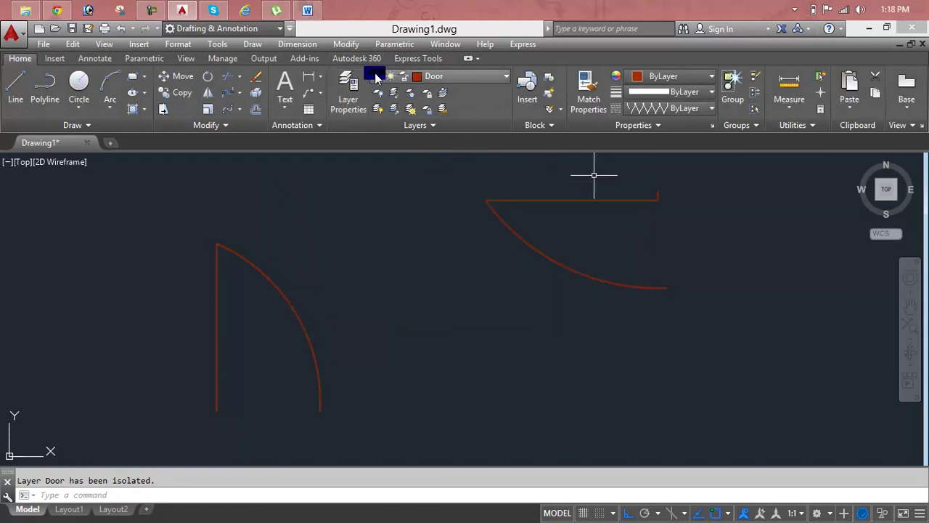
pyautogui.click(376, 78)
pyautogui.click(380, 93)
pyautogui.click(377, 125)
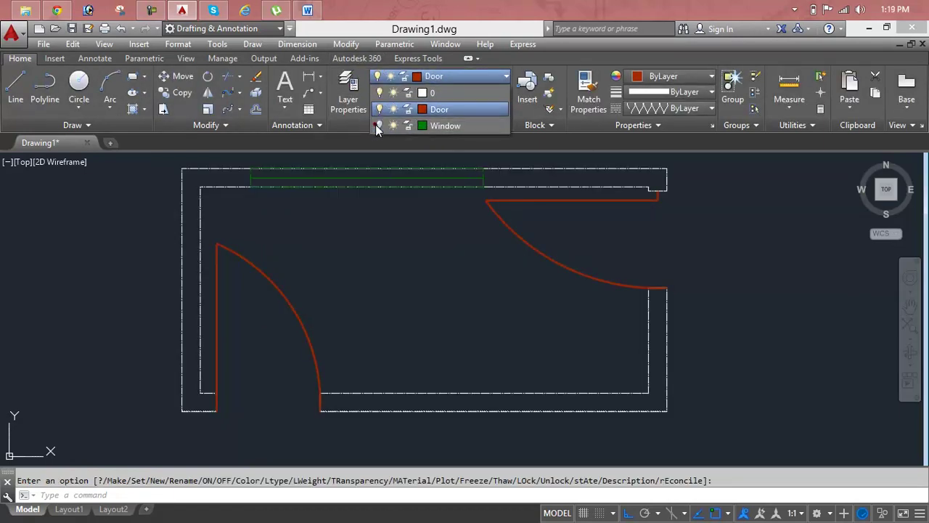
pyautogui.click(481, 339)
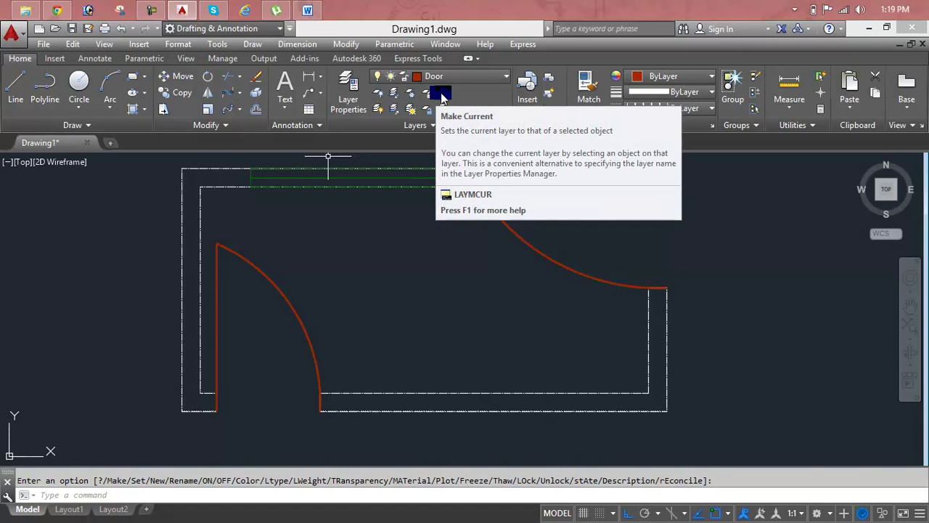
# - Check the layer list with Door current and open the Layer Properties Manager
pyautogui.click(443, 78)
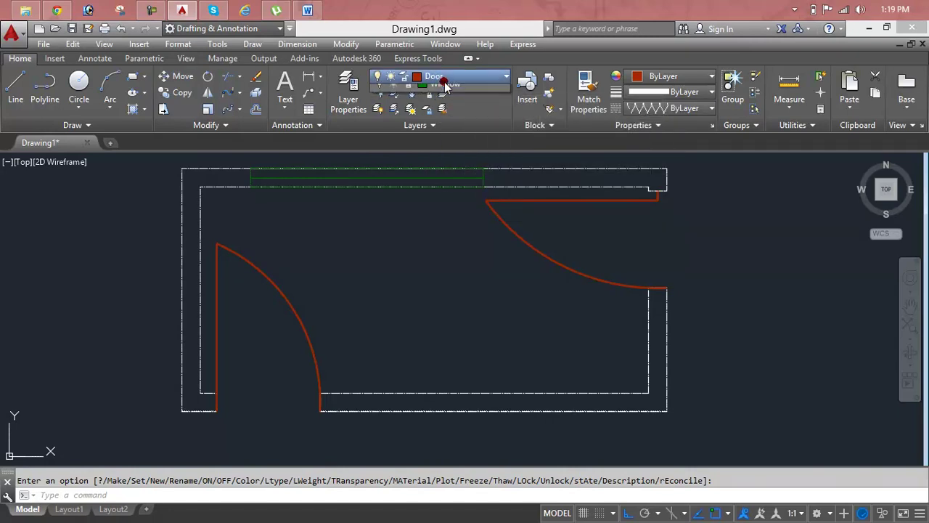
pyautogui.click(444, 79)
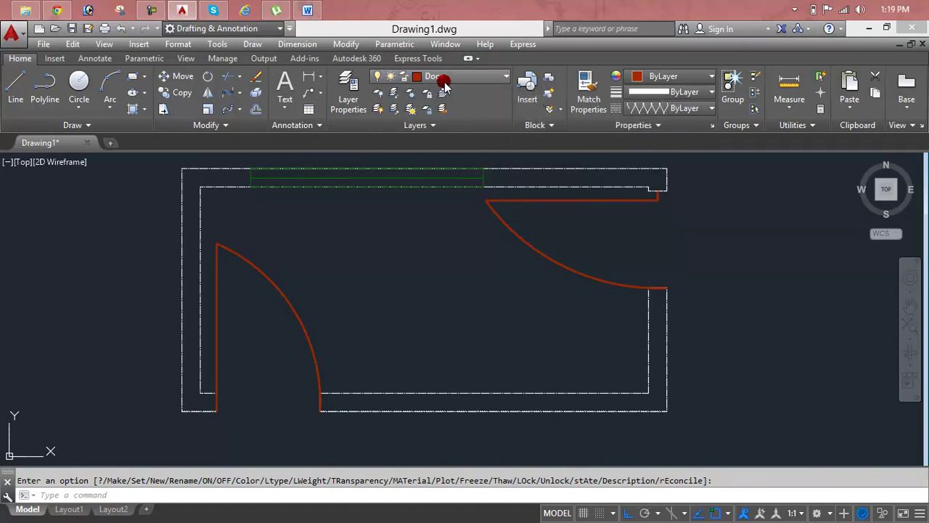
pyautogui.click(355, 114)
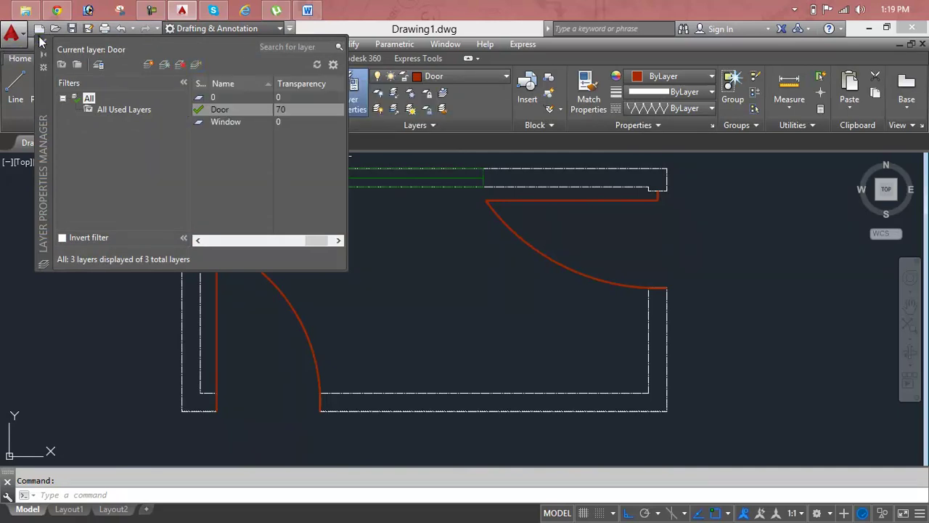
# - Erase all 15 plan objects with a crossing window, leaving object colour ByLayer
pyautogui.click(42, 41)
pyautogui.click(751, 164)
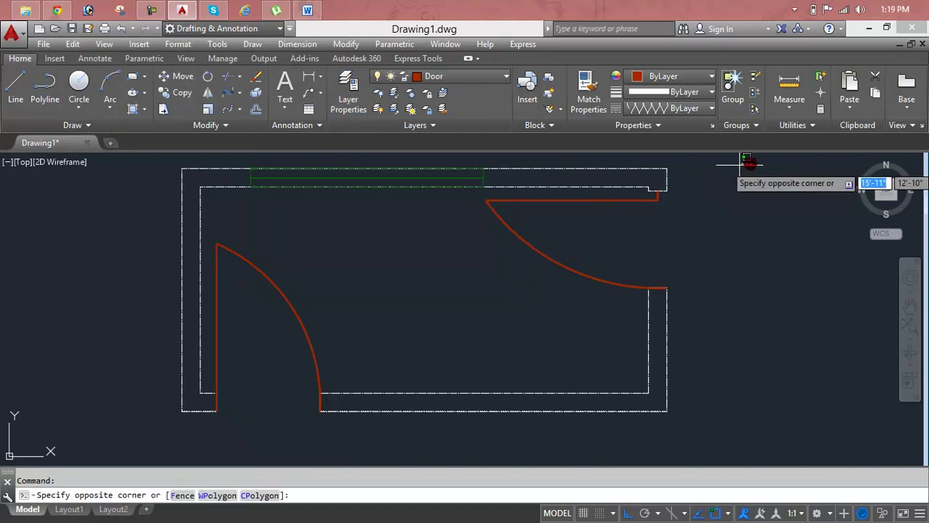
pyautogui.click(186, 448)
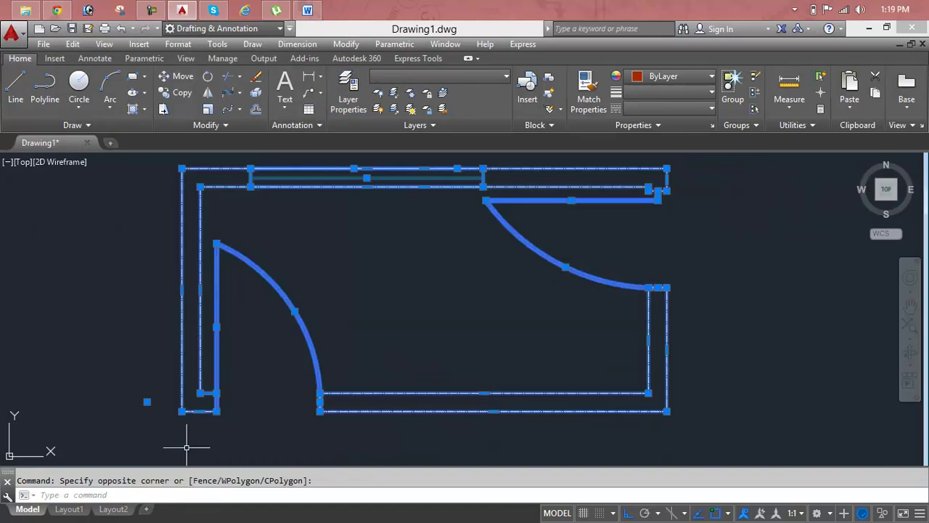
pyautogui.press('Delete')
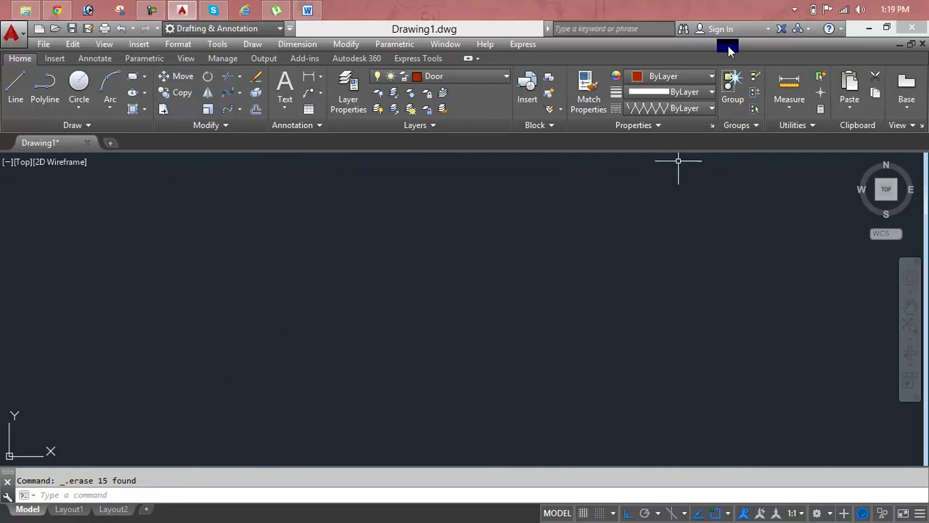
pyautogui.click(699, 80)
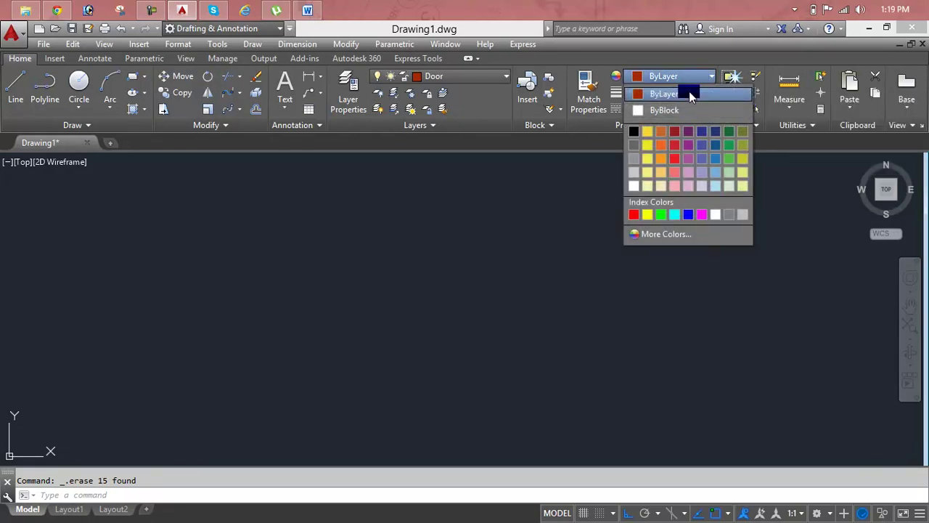
pyautogui.click(683, 94)
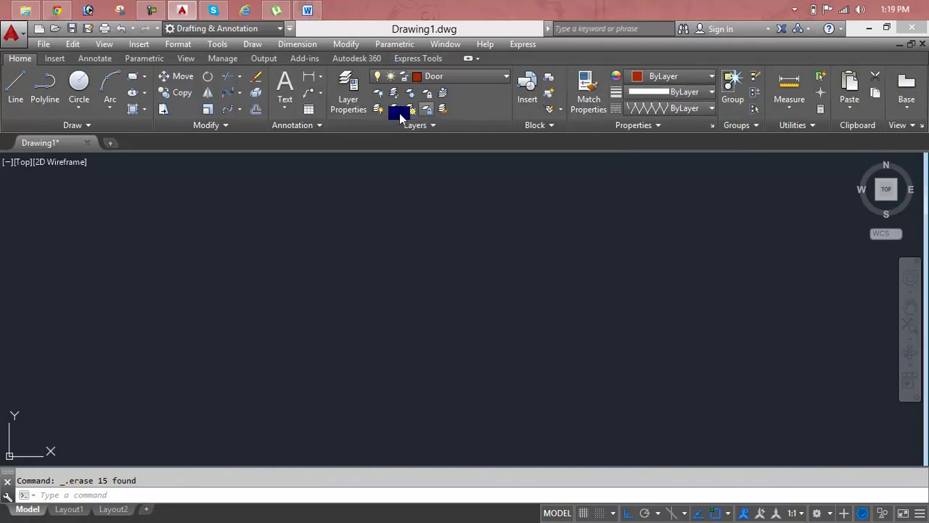
# - Delete the Window layer in the Layer Properties Manager
pyautogui.click(361, 108)
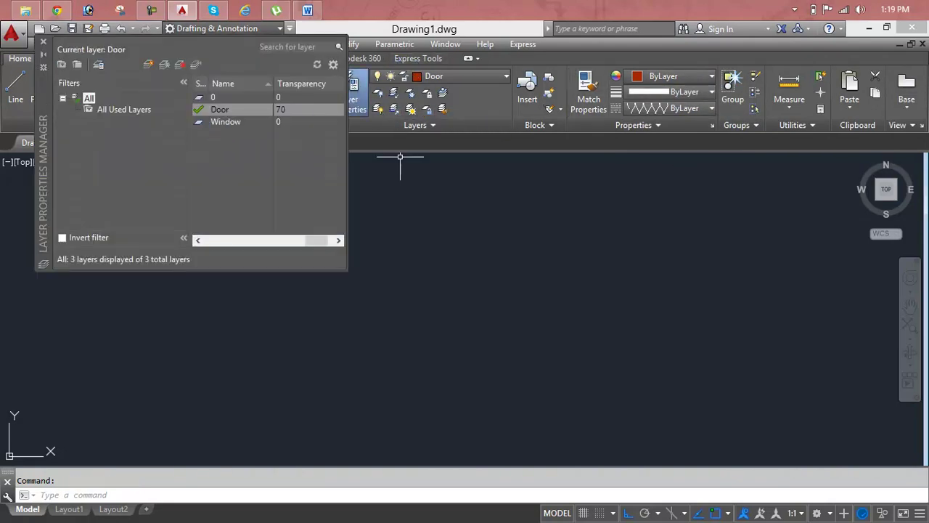
pyautogui.click(308, 130)
pyautogui.click(306, 123)
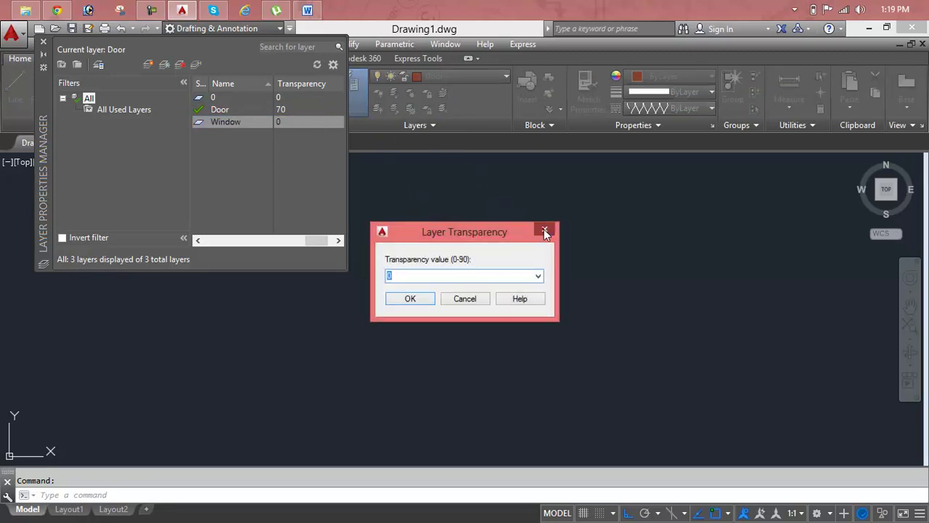
pyautogui.click(545, 230)
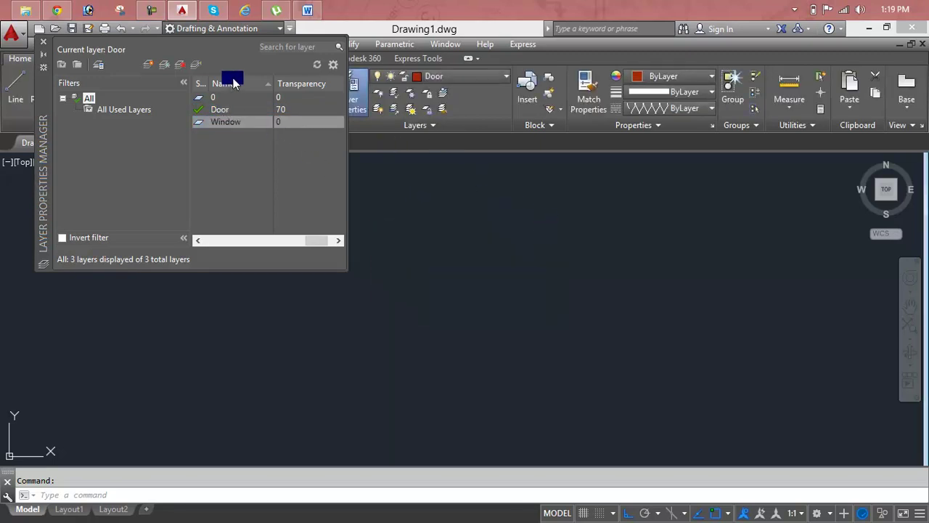
pyautogui.click(179, 64)
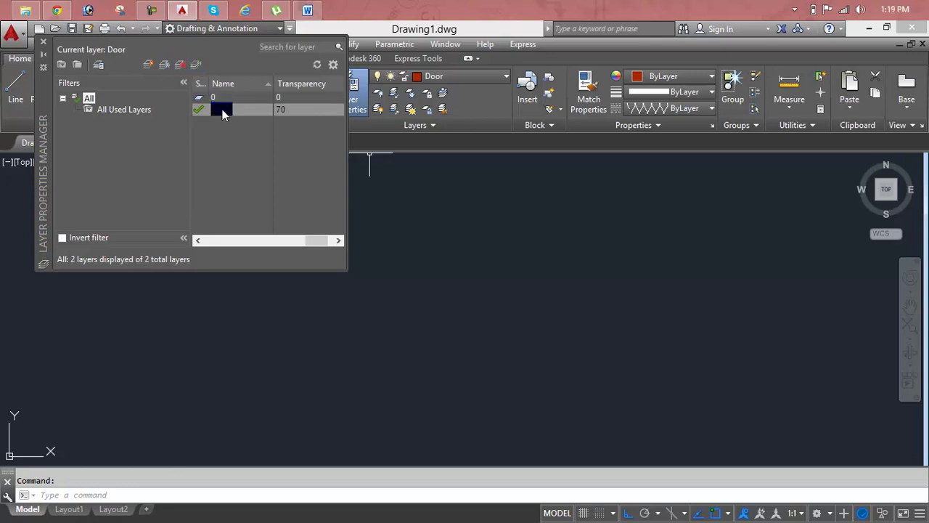
# - Make layer 0 current after the Door layer refuses to be deleted
pyautogui.click(223, 112)
pyautogui.click(176, 64)
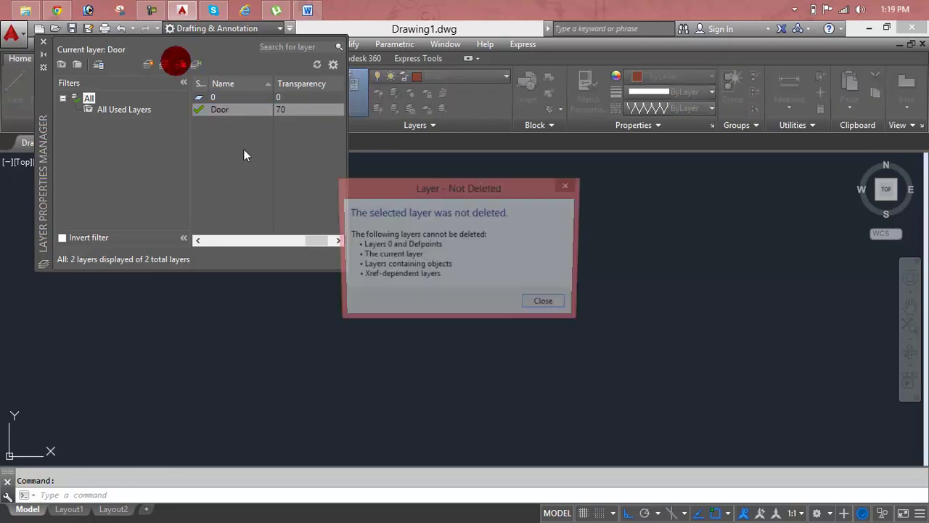
pyautogui.click(541, 304)
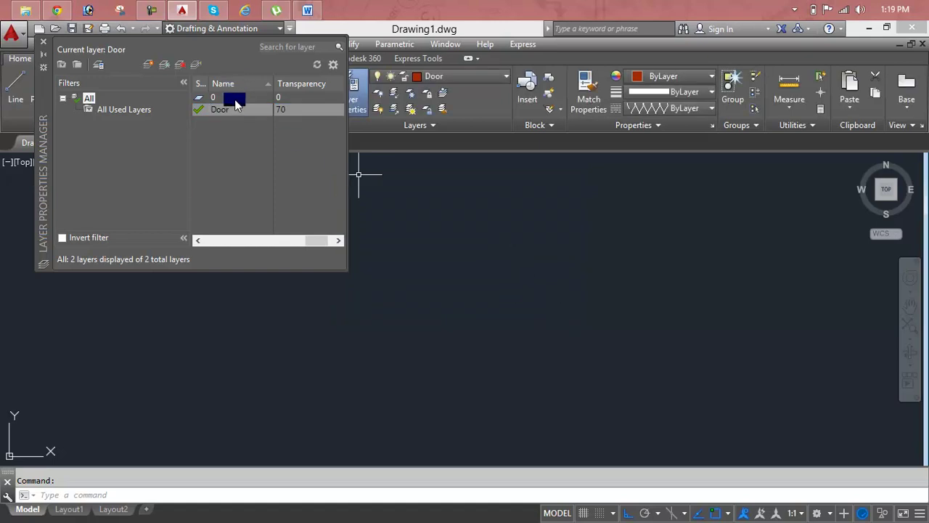
pyautogui.click(232, 99)
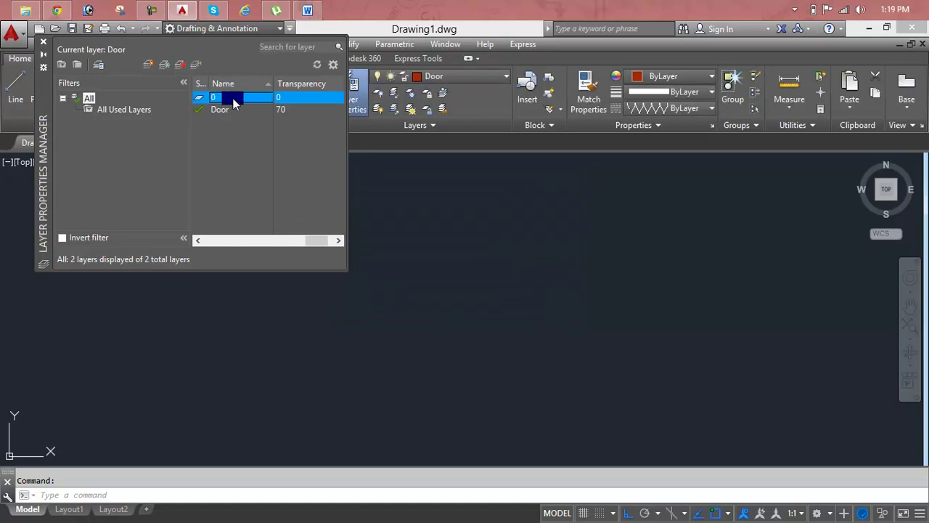
pyautogui.click(194, 70)
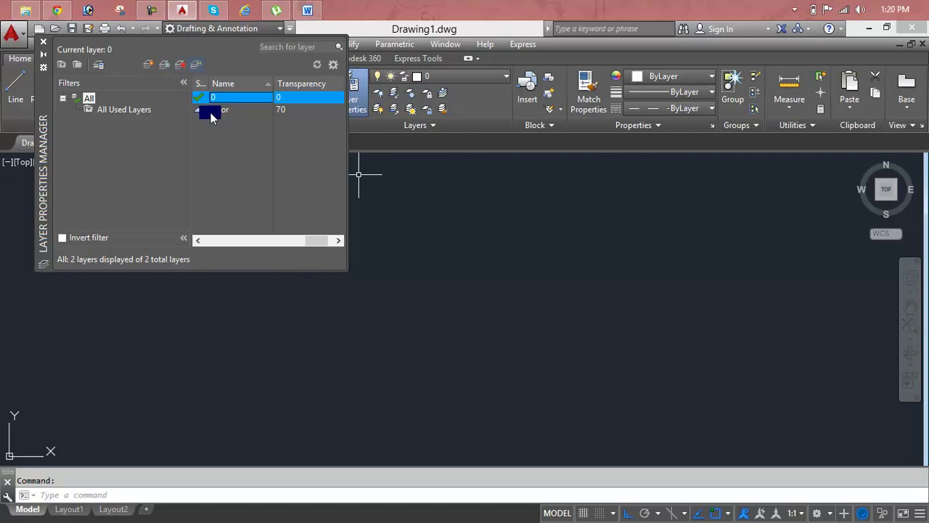
# - Delete the Door layer and close the palette, leaving only layer 0
pyautogui.click(211, 113)
pyautogui.click(180, 64)
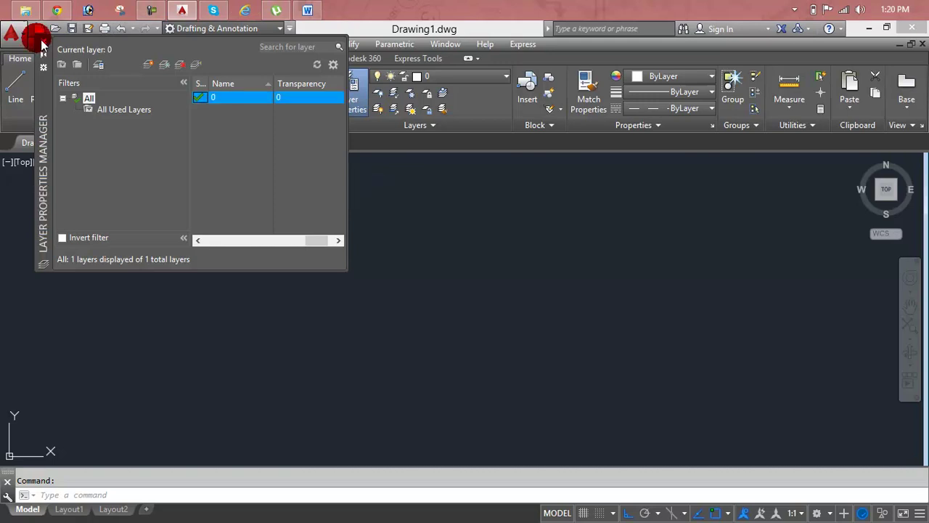
pyautogui.click(41, 41)
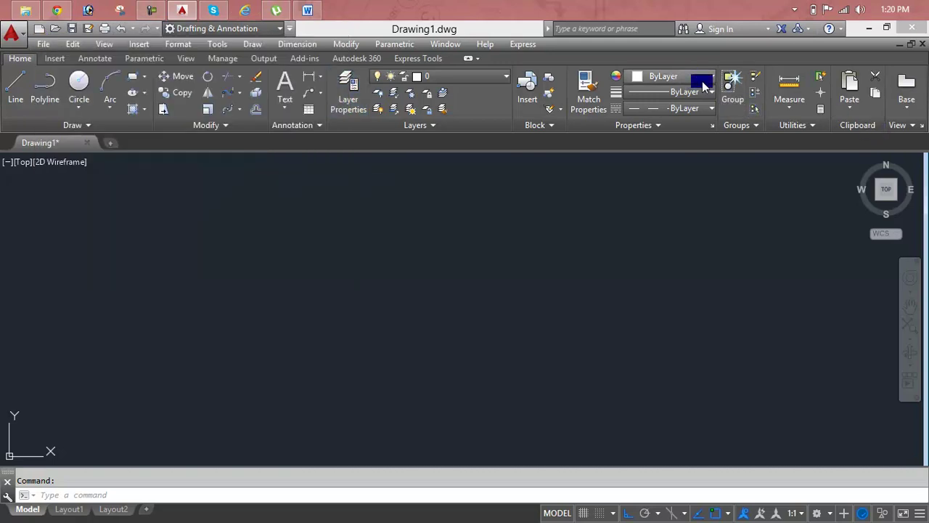
pyautogui.click(690, 108)
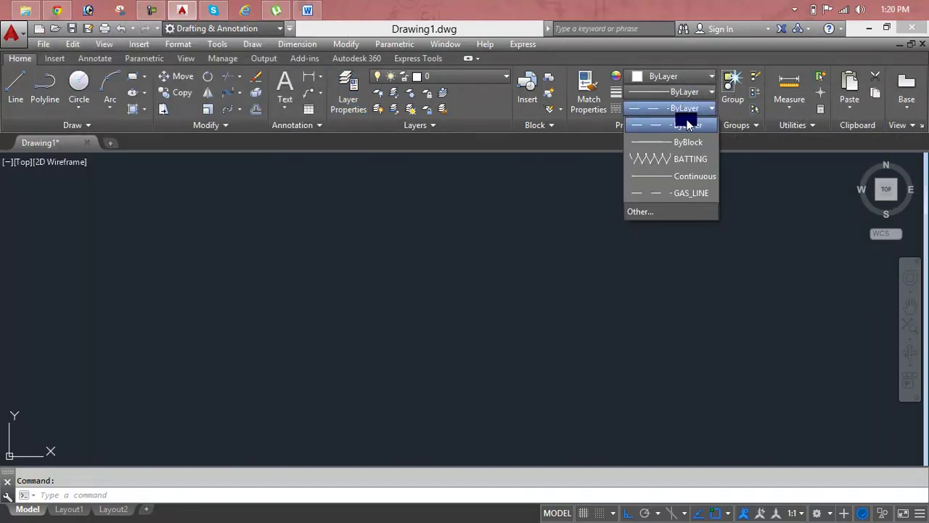
pyautogui.click(686, 128)
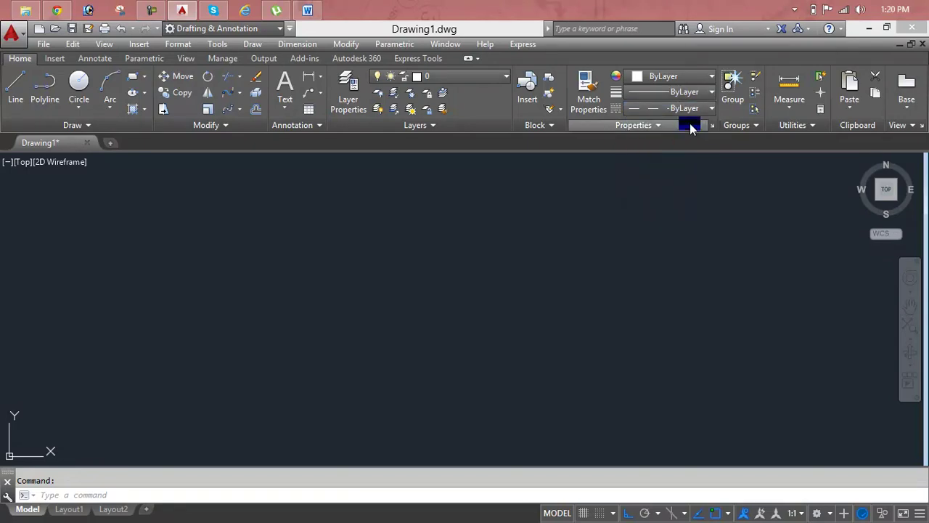
pyautogui.click(692, 110)
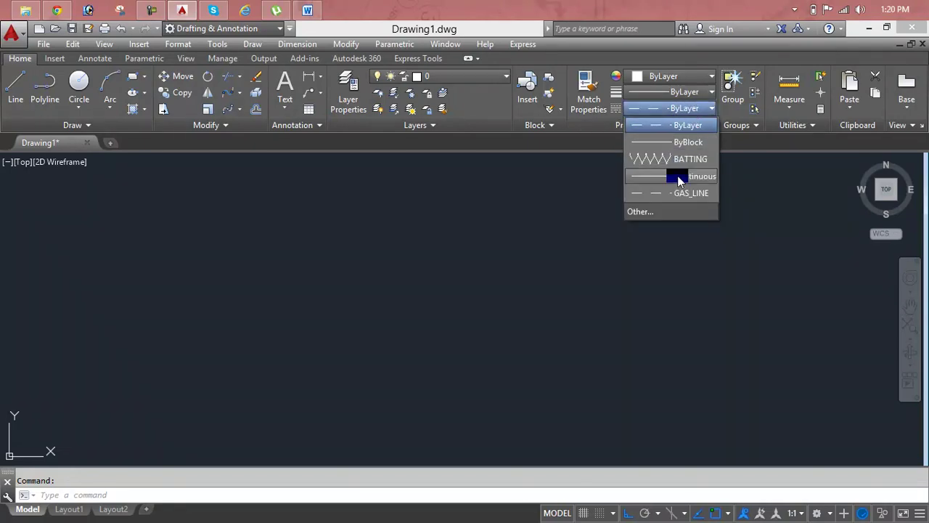
pyautogui.click(675, 124)
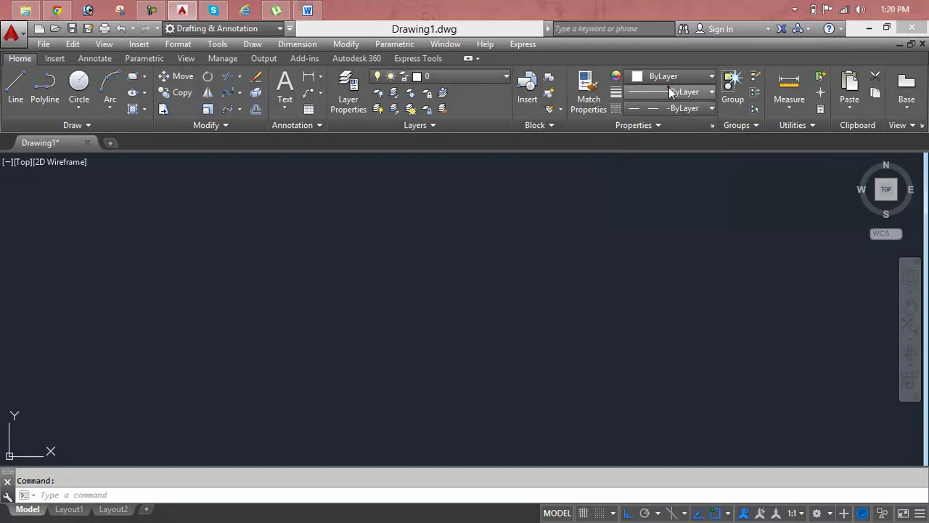
pyautogui.click(669, 87)
pyautogui.click(668, 88)
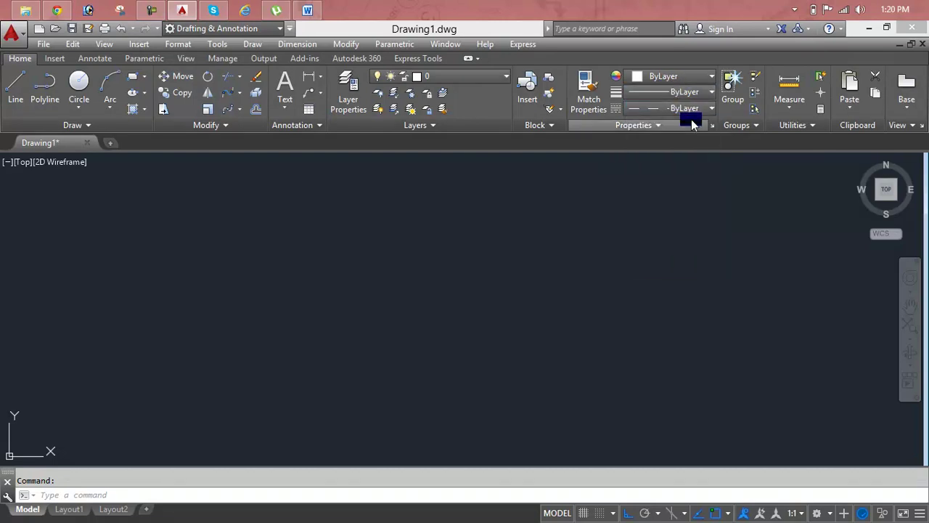